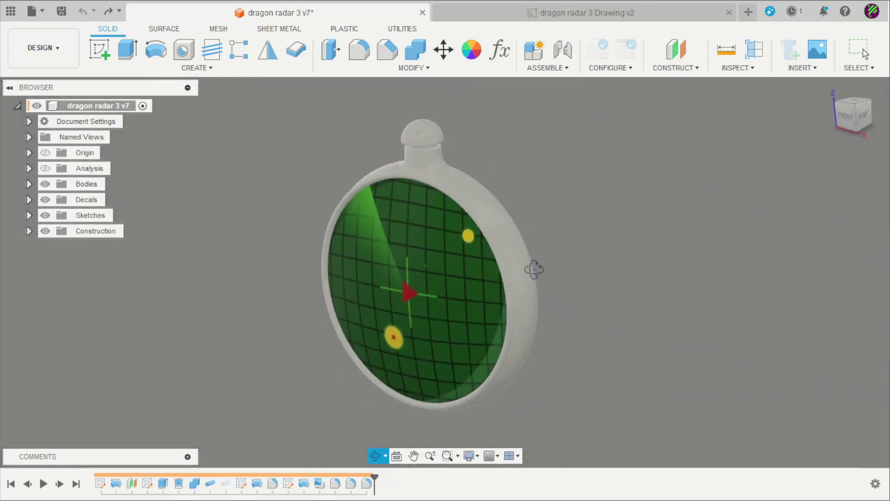
# Orbit the finished pendant model to inspect it from the front, side and above.
pyautogui.moveTo(644, 297); pyautogui.dragTo(608, 338)
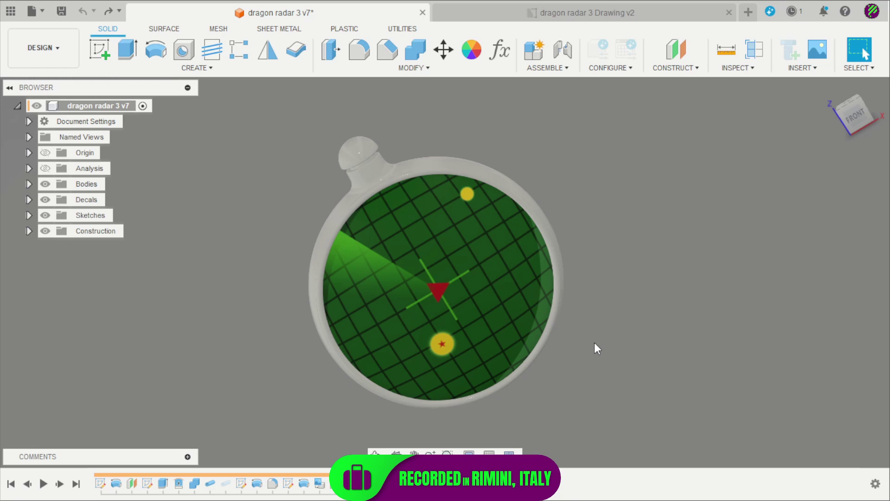
pyautogui.keyDown('shift'); pyautogui.moveTo(594, 343); pyautogui.dragTo(630, 230, button='middle'); pyautogui.keyUp('shift')
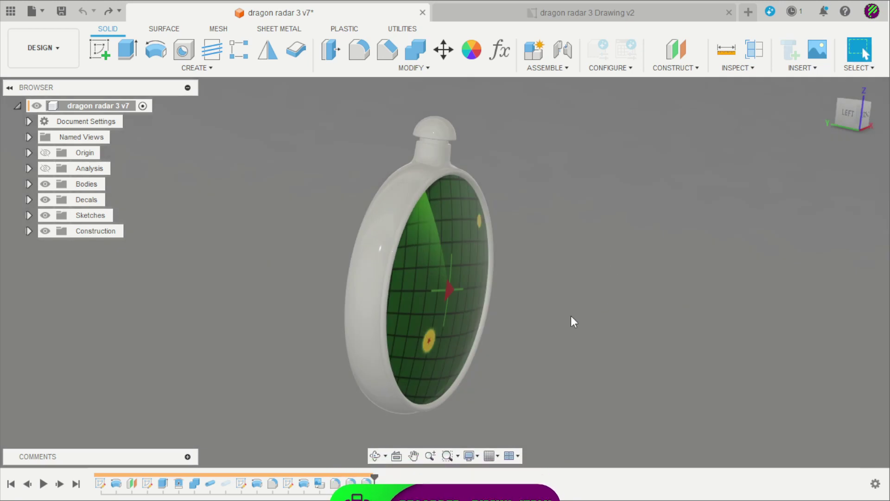
pyautogui.keyDown('shift'); pyautogui.moveTo(571, 318); pyautogui.dragTo(584, 289, button='middle'); pyautogui.keyUp('shift')
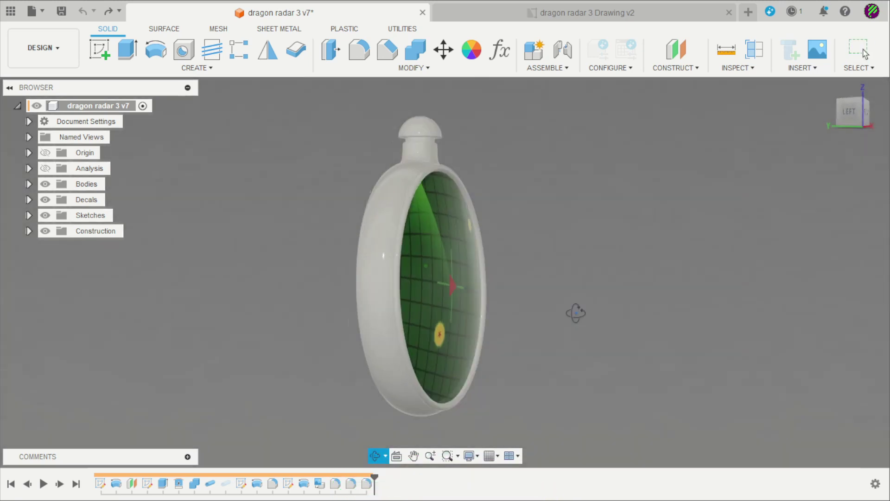
pyautogui.keyDown('shift'); pyautogui.moveTo(577, 312); pyautogui.dragTo(514, 326, button='middle'); pyautogui.keyUp('shift')
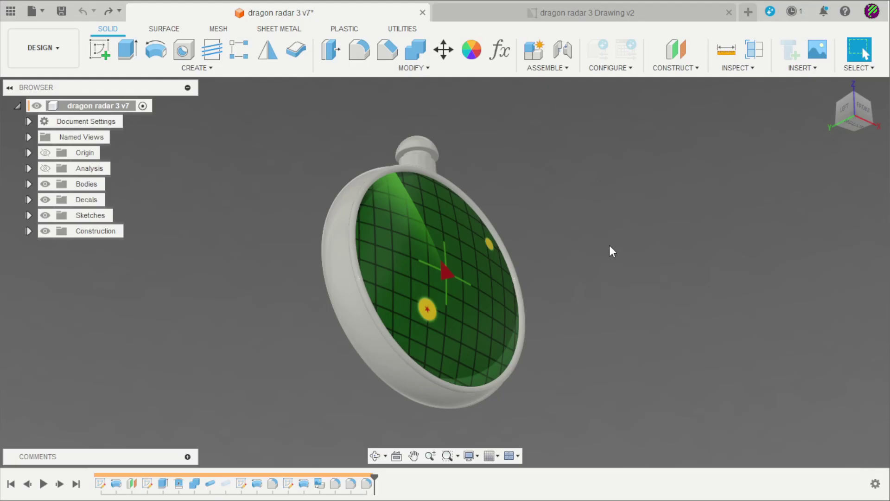
pyautogui.keyDown('shift'); pyautogui.moveTo(609, 246); pyautogui.dragTo(623, 190, button='middle'); pyautogui.keyUp('shift')
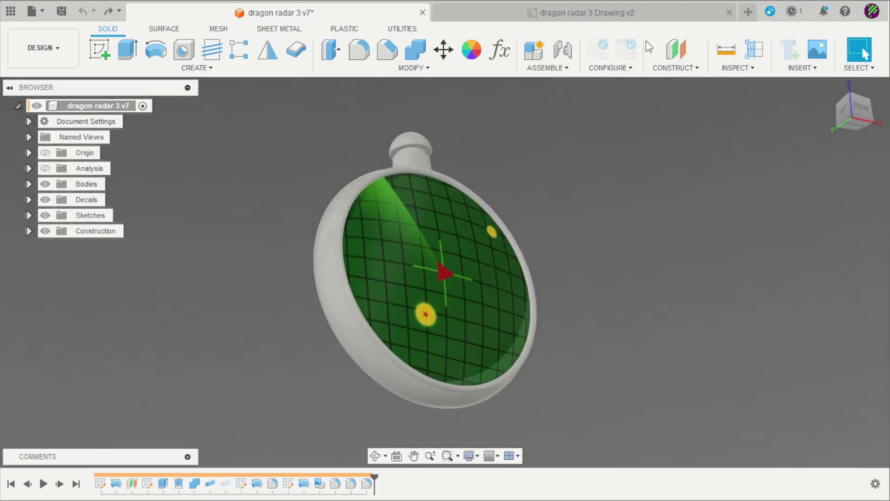
# Start a new empty design with a sketch on the YZ side origin plane.
pyautogui.click(750, 11)
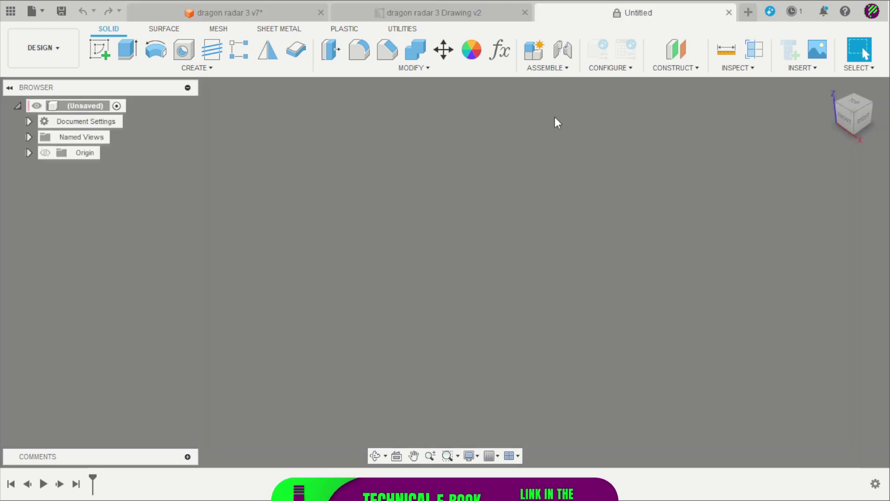
pyautogui.click(100, 50)
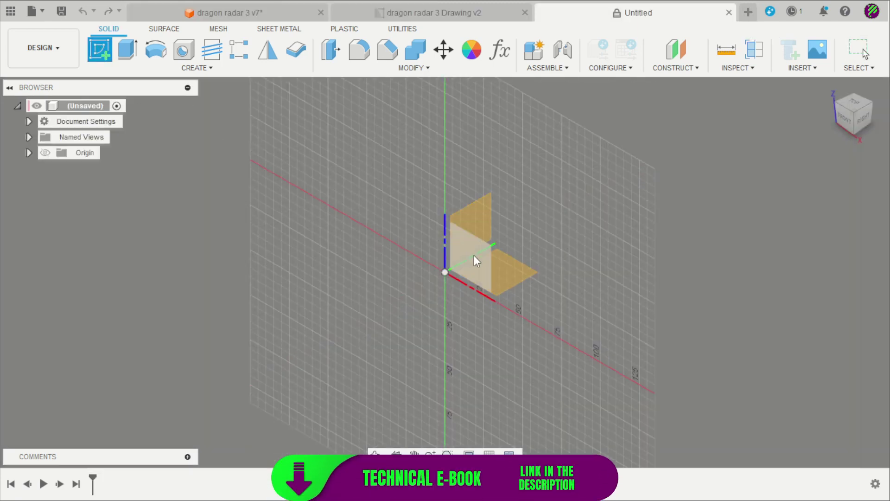
pyautogui.keyDown('shift'); pyautogui.moveTo(563, 247); pyautogui.dragTo(412, 227, button='middle'); pyautogui.keyUp('shift')
pyautogui.click(411, 227)
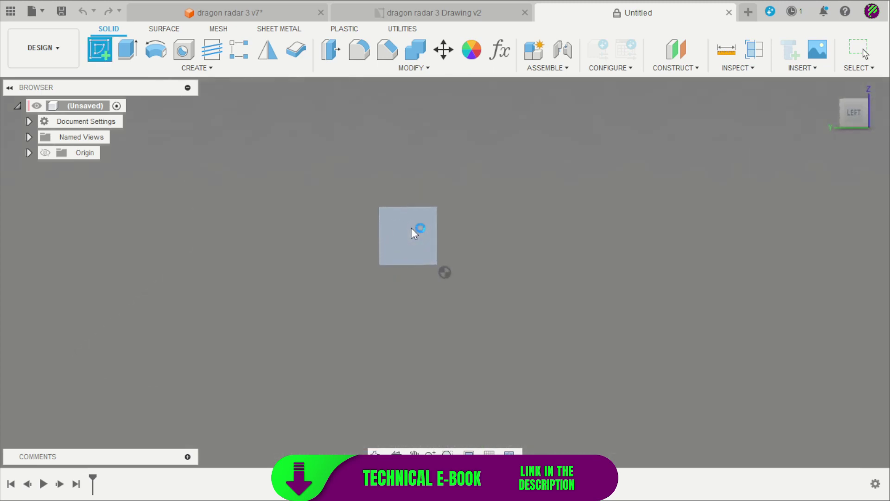
pyautogui.press('c')
pyautogui.press('l')
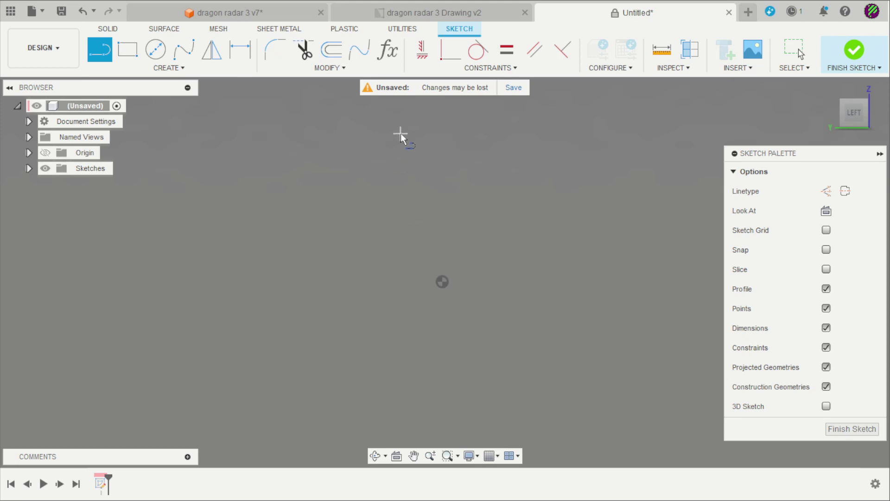
# Draw the left, bottom and right lines of the open profile.
pyautogui.click(401, 132)
pyautogui.moveTo(401, 243)
pyautogui.mouseDown()
pyautogui.moveTo(482, 250)
pyautogui.moveTo(491, 243)
pyautogui.mouseUp()
pyautogui.click(491, 149)
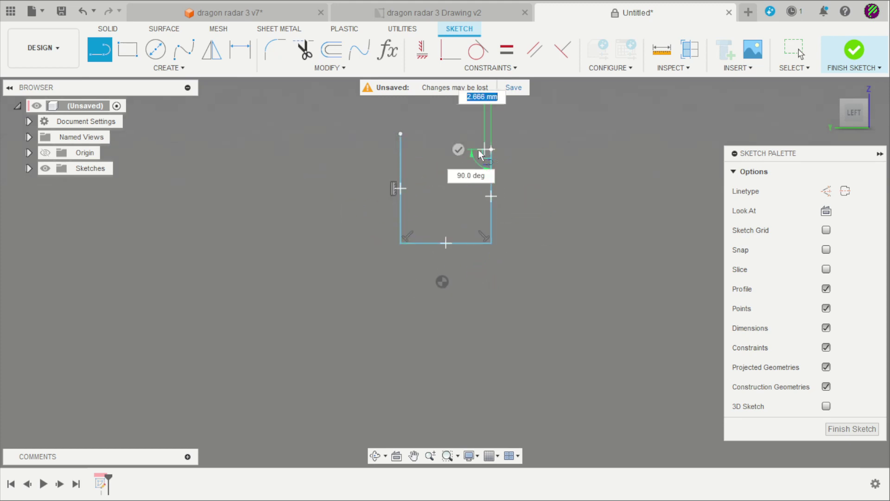
pyautogui.press('Escape')
# Centre the bottom line's midpoint on the origin and make the two vertical lines equal.
pyautogui.scroll(2, 466, 149)
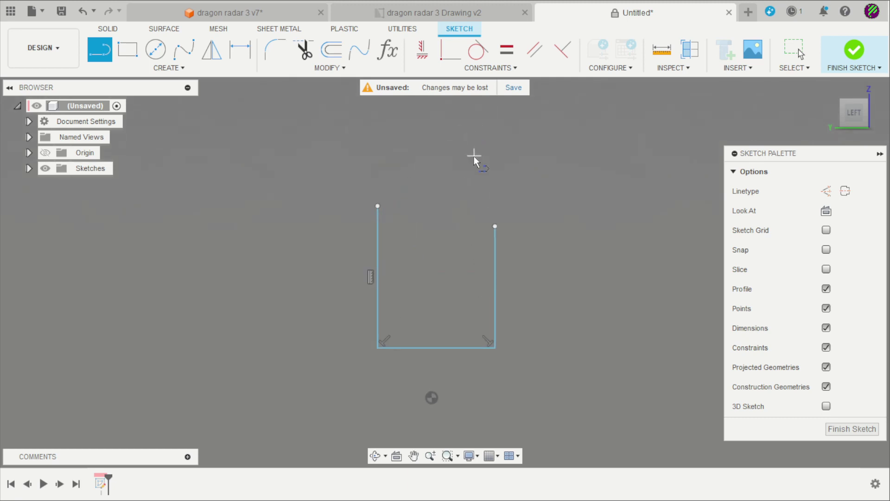
pyautogui.click(485, 72)
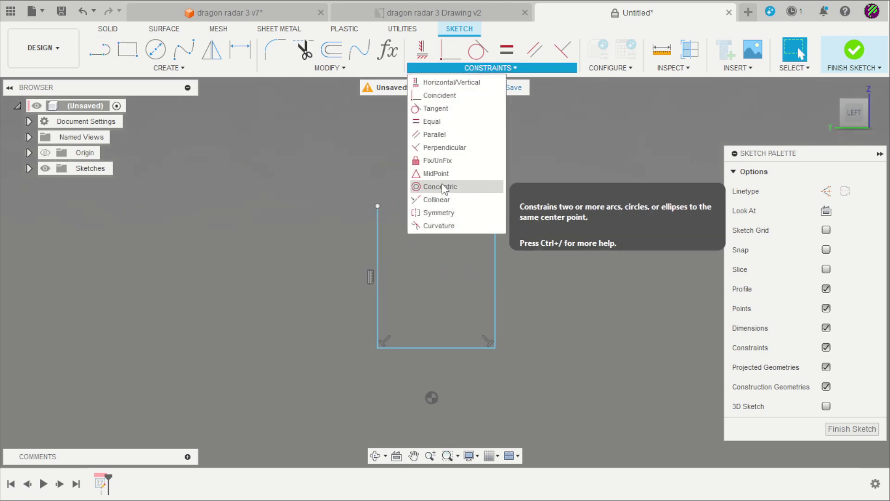
pyautogui.click(452, 349)
pyautogui.click(432, 397)
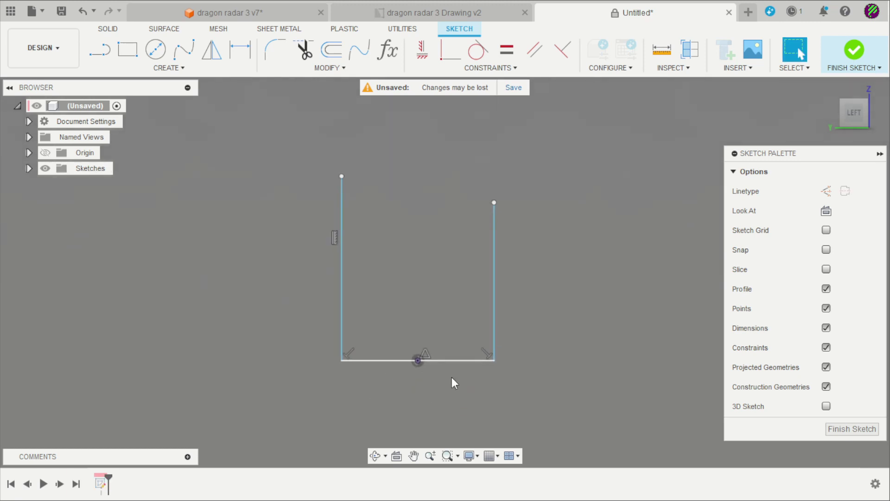
pyautogui.click(510, 52)
pyautogui.click(343, 243)
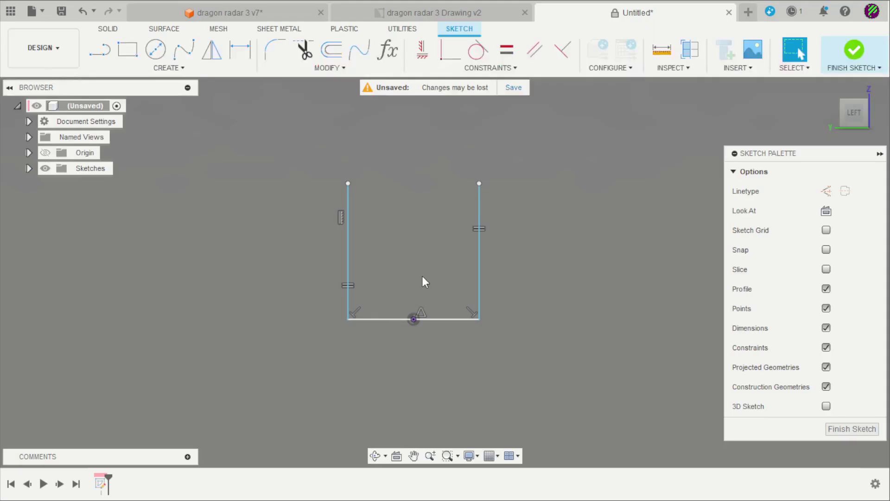
# Dimension the bottom width as 18 mm.
pyautogui.scroll(2, 422, 276)
pyautogui.press('d')
pyautogui.click(440, 369)
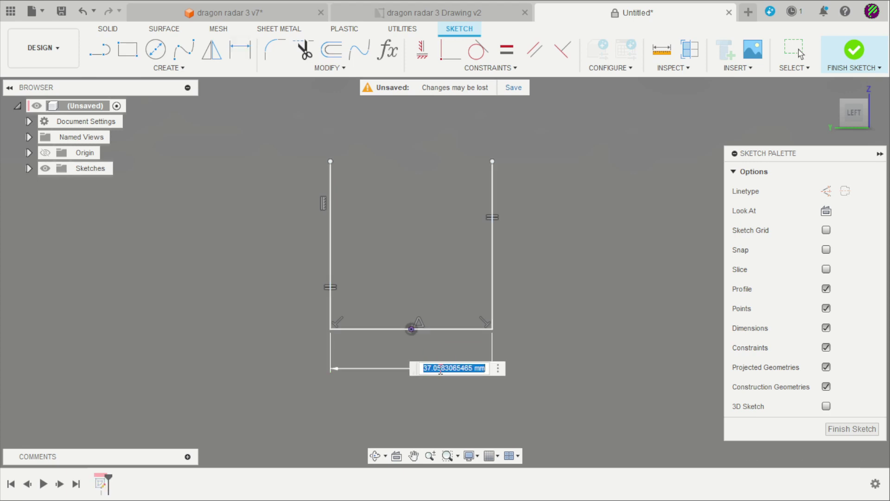
pyautogui.write('18')
pyautogui.press('Return')
pyautogui.scroll(-3, 444, 278)
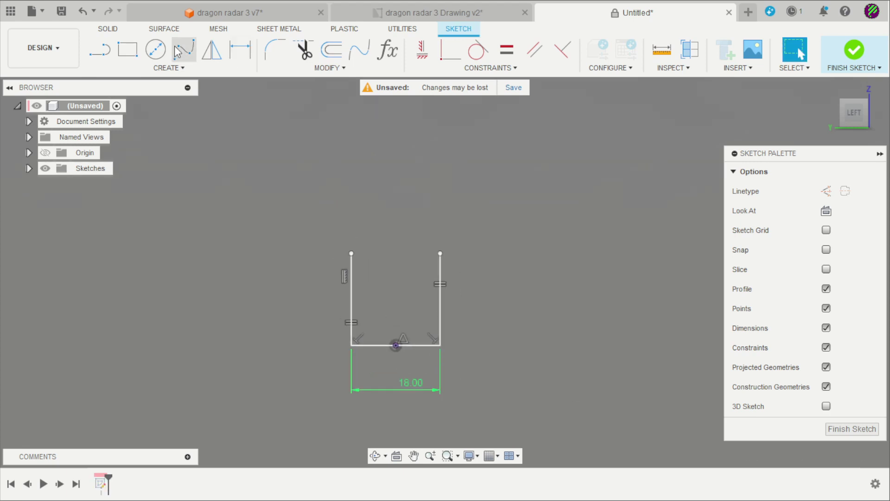
# Close the profile's top with a three-point arc between the vertical lines' endpoints.
pyautogui.click(164, 69)
pyautogui.moveTo(139, 121)
pyautogui.click(213, 134)
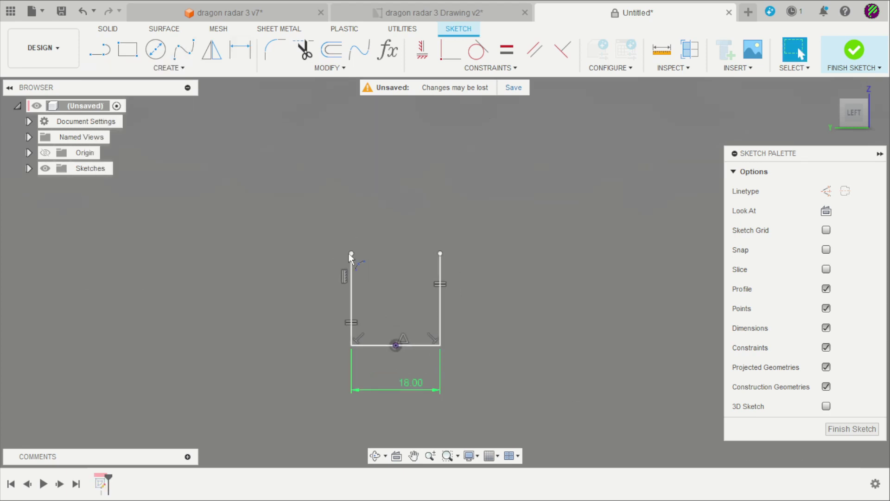
pyautogui.click(356, 255)
pyautogui.scroll(2, 386, 254)
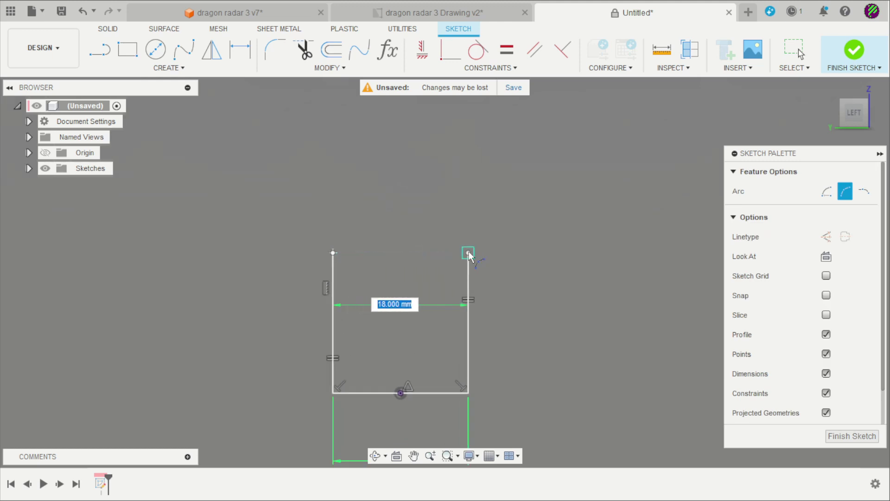
pyautogui.click(415, 227)
pyautogui.press('Escape')
# Give the top arc a 13 mm radius.
pyautogui.press('d')
pyautogui.click(441, 238)
pyautogui.click(473, 202)
pyautogui.write('13')
pyautogui.press('Return')
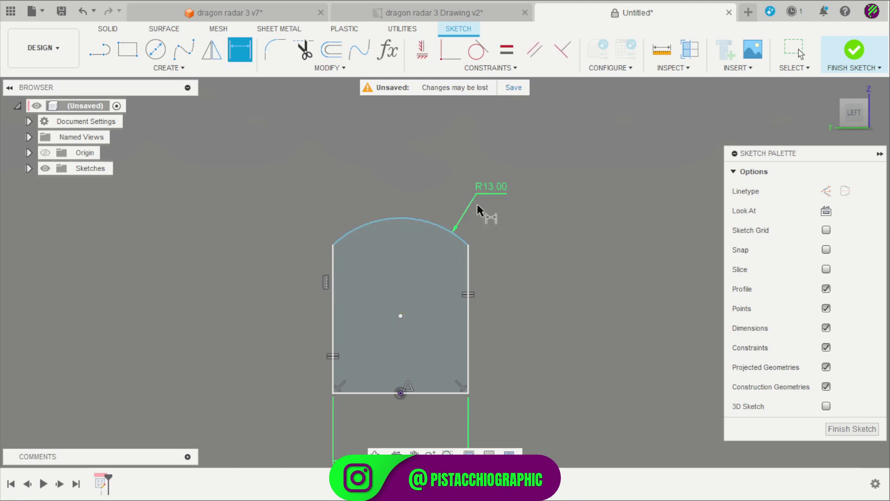
pyautogui.scroll(-2, 480, 235)
pyautogui.press('Escape')
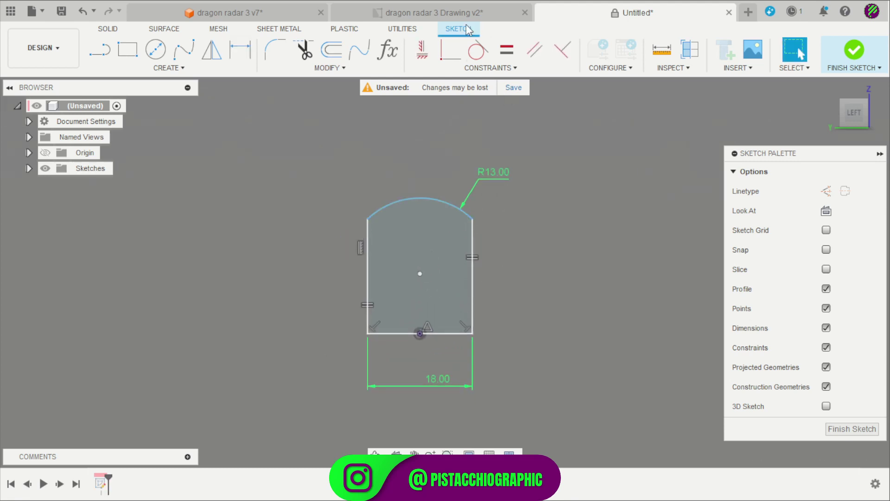
# After a cancelled horizontal constraint, dimension the profile's height at 40 mm.
pyautogui.click(421, 50)
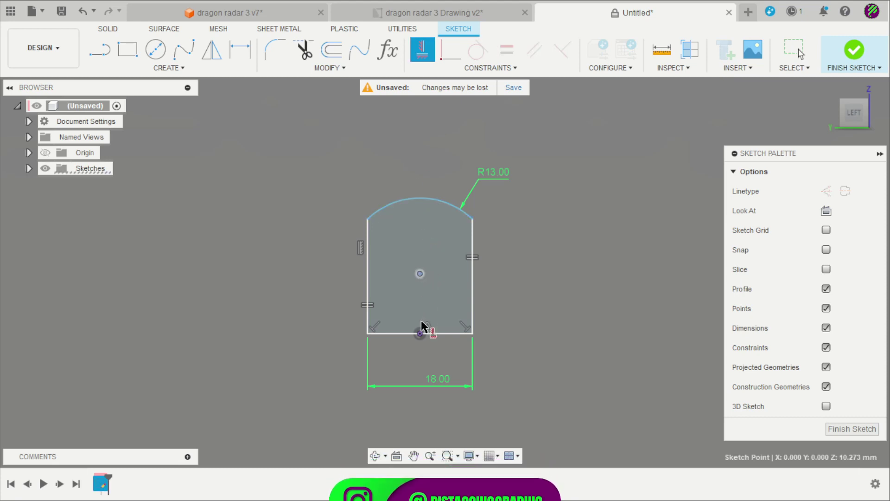
pyautogui.click(421, 332)
pyautogui.scroll(2, 438, 292)
pyautogui.press('Escape')
pyautogui.press('d')
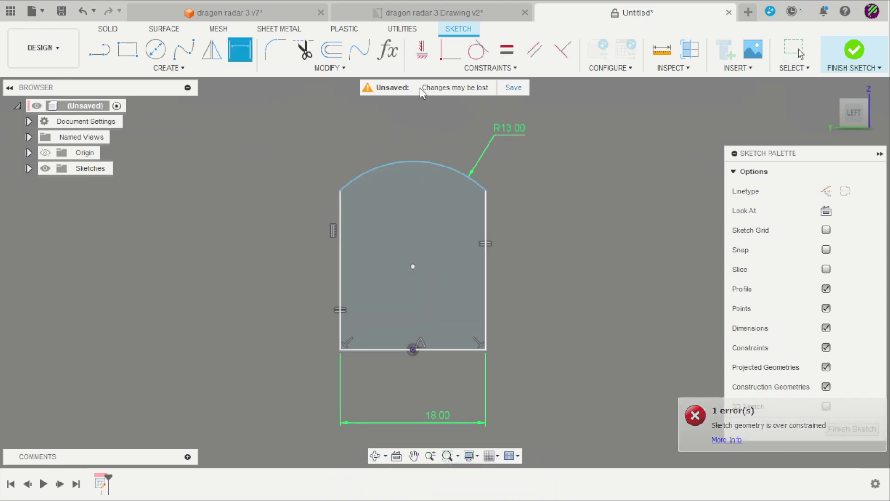
pyautogui.click(404, 162)
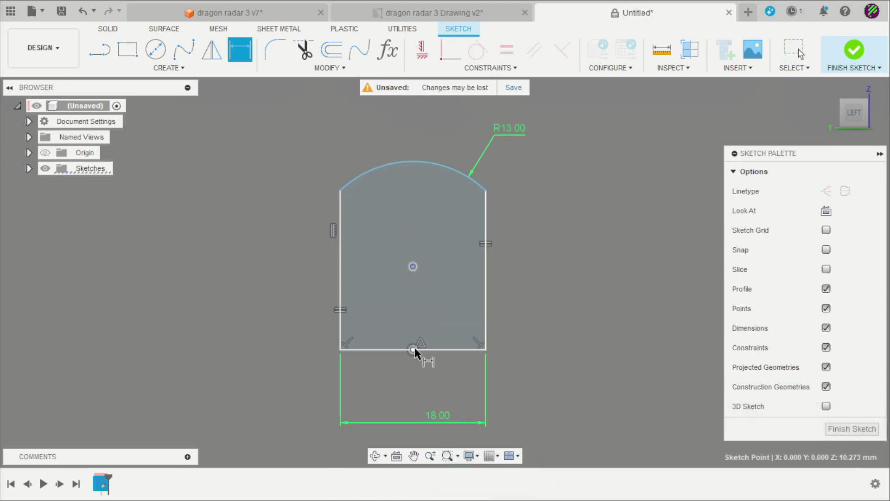
pyautogui.click(540, 306)
pyautogui.press('Return')
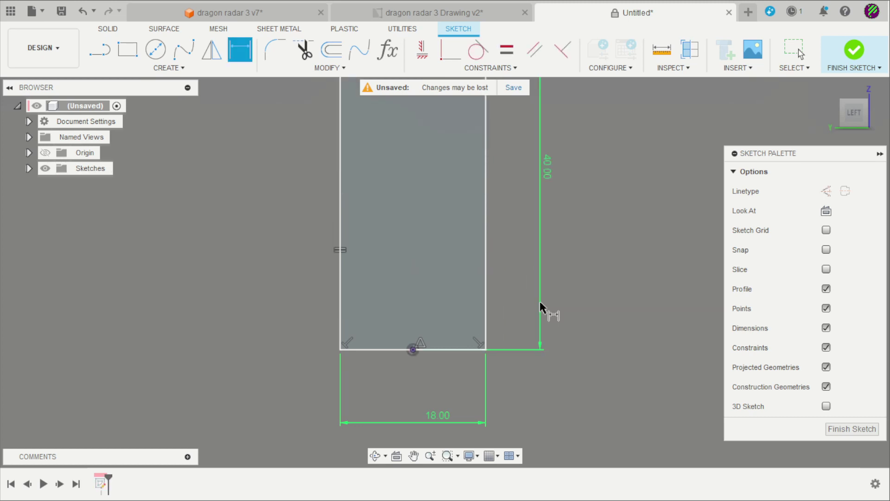
pyautogui.scroll(-5, 540, 301)
pyautogui.press('Escape')
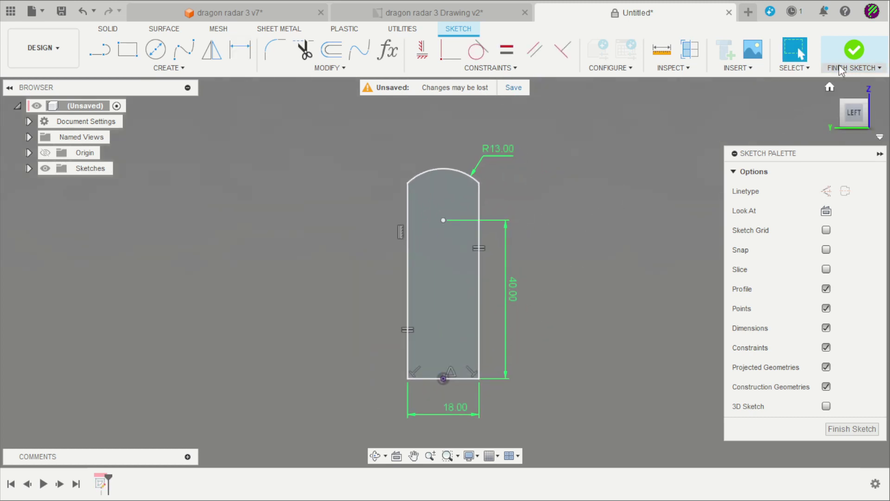
# Finish the sketch and revolve the arched profile 360° about its centre line into a disc.
pyautogui.click(856, 51)
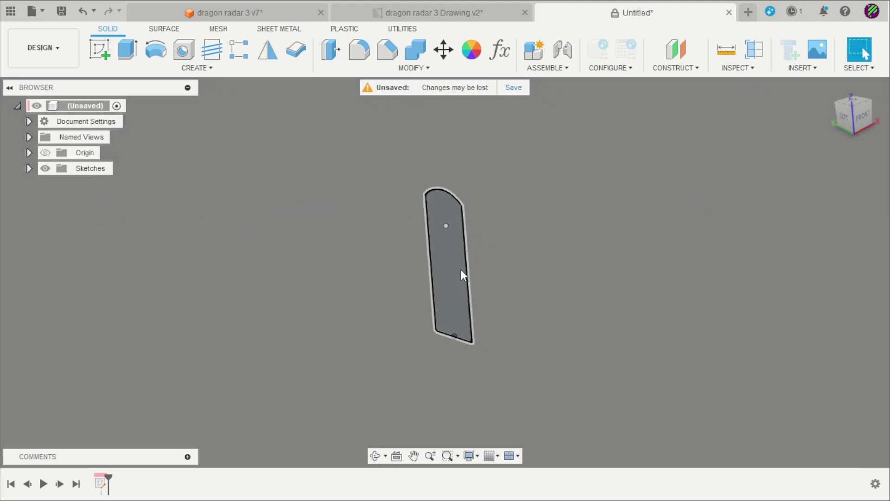
pyautogui.click(157, 49)
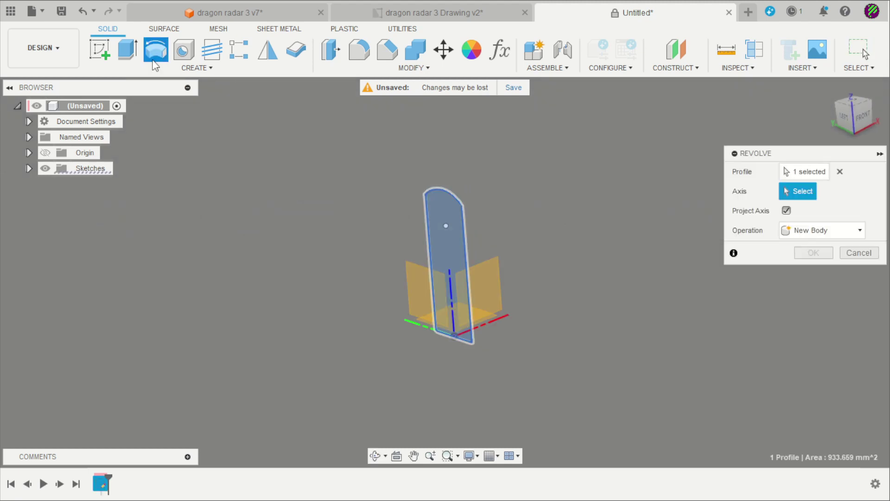
pyautogui.scroll(2, 572, 273)
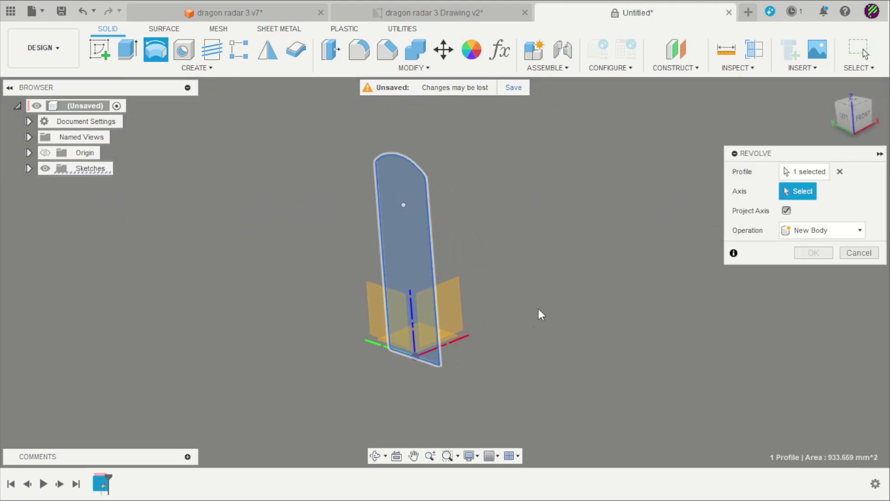
pyautogui.click(367, 344)
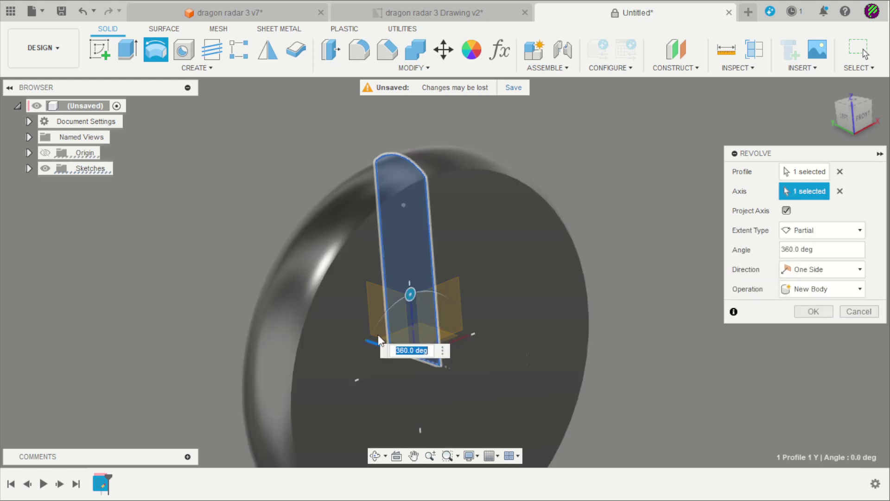
pyautogui.scroll(-2, 502, 220)
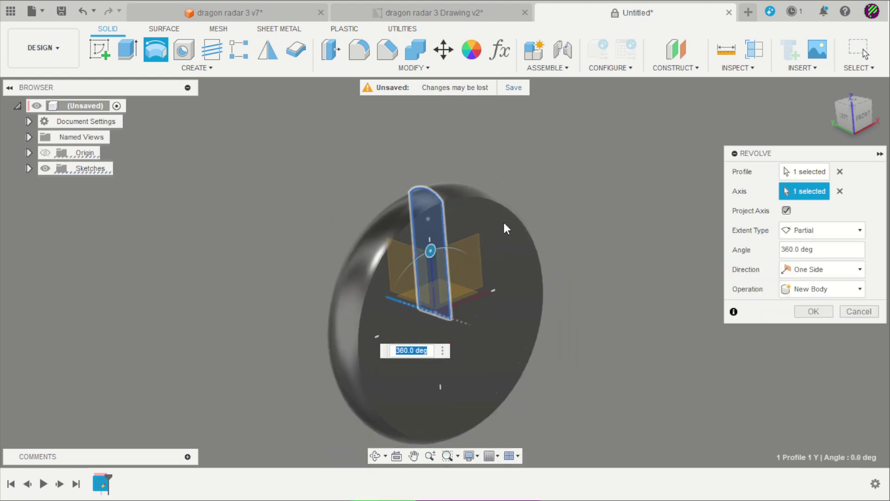
pyautogui.click(813, 311)
# Create a construction plane offset 60 mm from the XY plane.
pyautogui.click(676, 50)
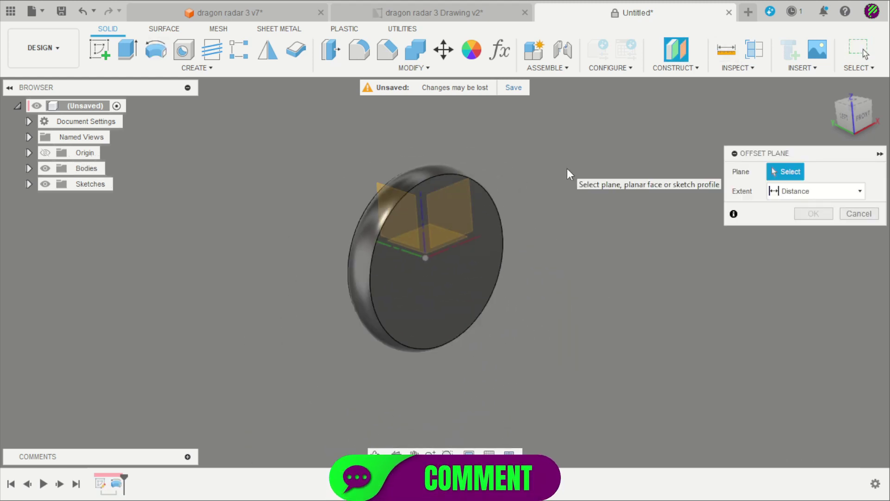
pyautogui.keyDown('shift'); pyautogui.moveTo(510, 185); pyautogui.dragTo(479, 243, button='middle'); pyautogui.keyUp('shift')
pyautogui.click(469, 234)
pyautogui.write('60')
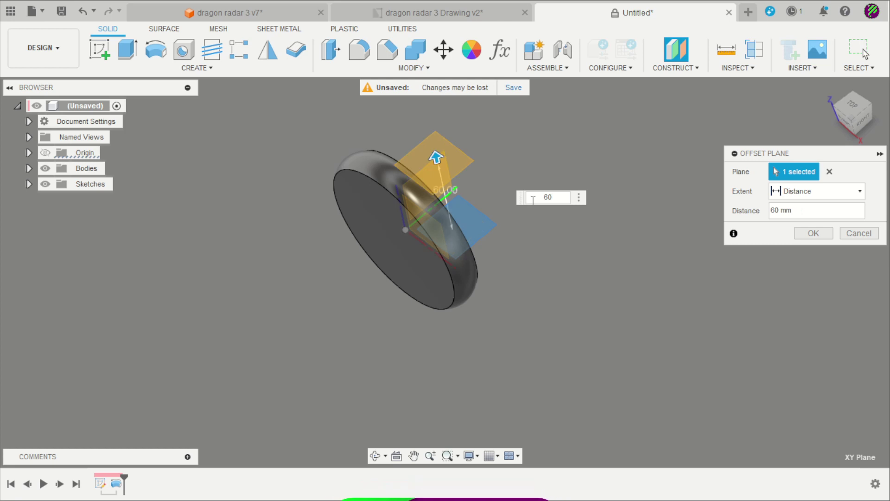
pyautogui.press('Return')
pyautogui.keyDown('shift'); pyautogui.moveTo(519, 194); pyautogui.dragTo(535, 131, button='middle'); pyautogui.keyUp('shift')
# Sketch an overall-length slot on the 60 mm offset plane.
pyautogui.click(99, 49)
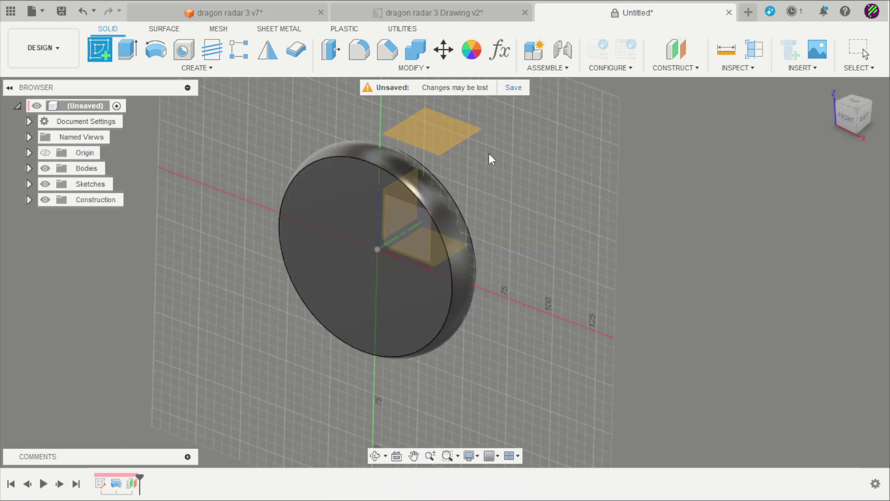
pyautogui.click(457, 139)
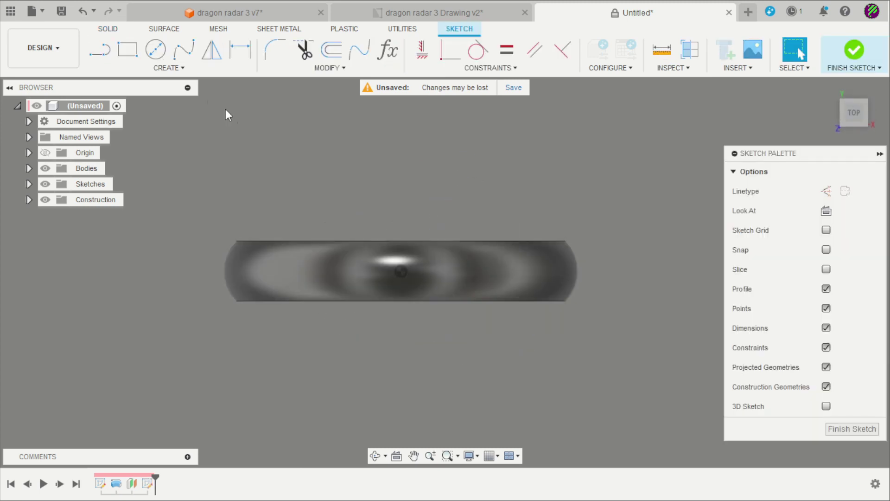
pyautogui.click(172, 67)
pyautogui.moveTo(172, 160)
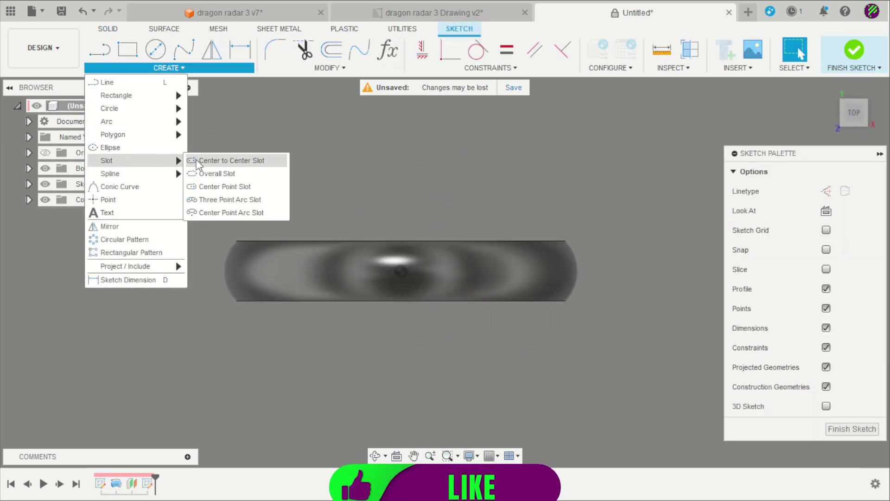
pyautogui.click(217, 173)
pyautogui.scroll(2, 383, 274)
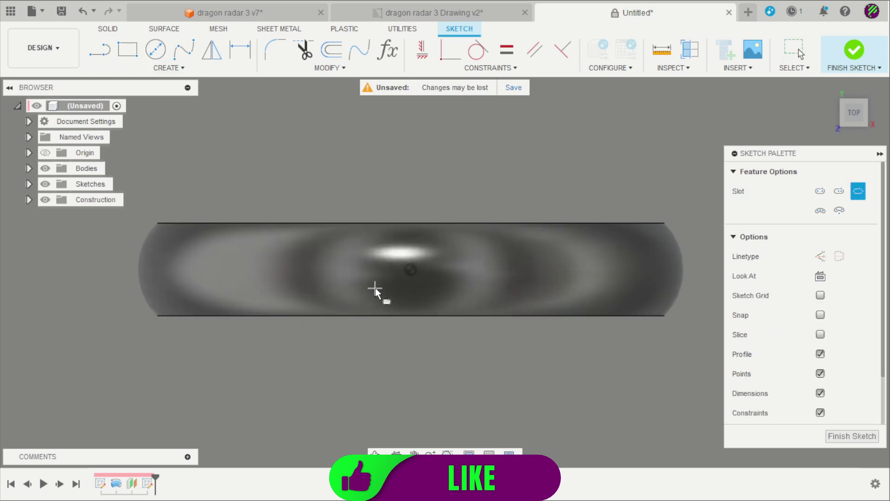
pyautogui.click(375, 289)
pyautogui.click(491, 290)
pyautogui.scroll(1, 481, 276)
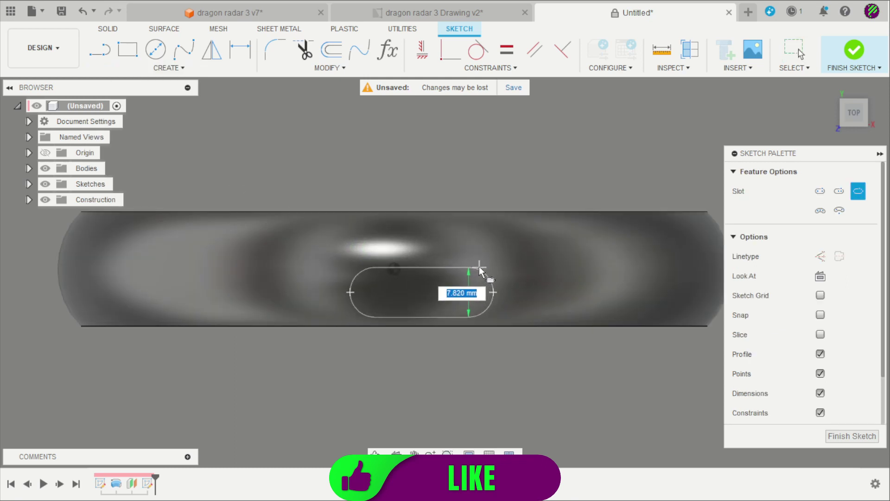
pyautogui.click(478, 268)
# Centre the slot on the origin with a midpoint constraint and dimension its height 13 mm.
pyautogui.click(490, 68)
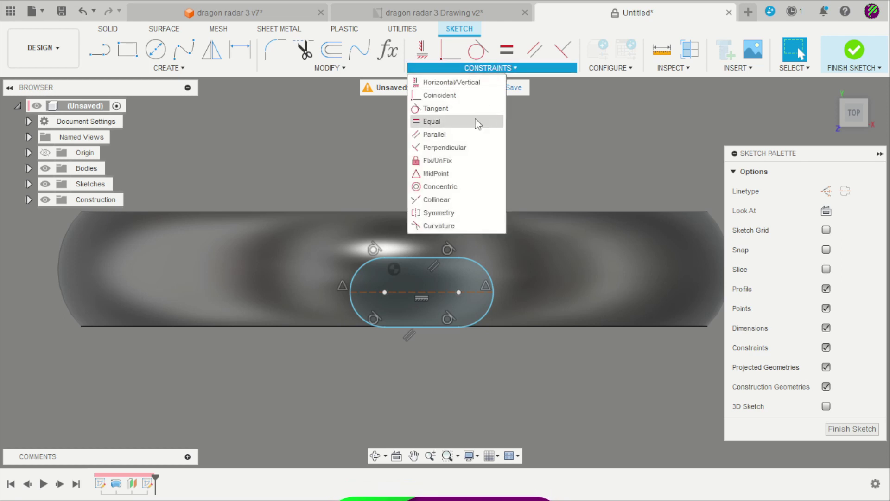
pyautogui.click(459, 174)
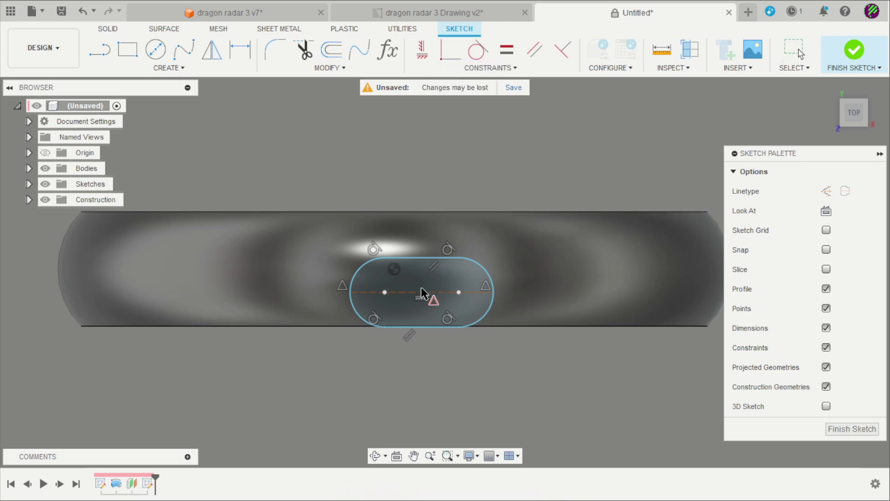
pyautogui.click(396, 271)
pyautogui.press('Escape')
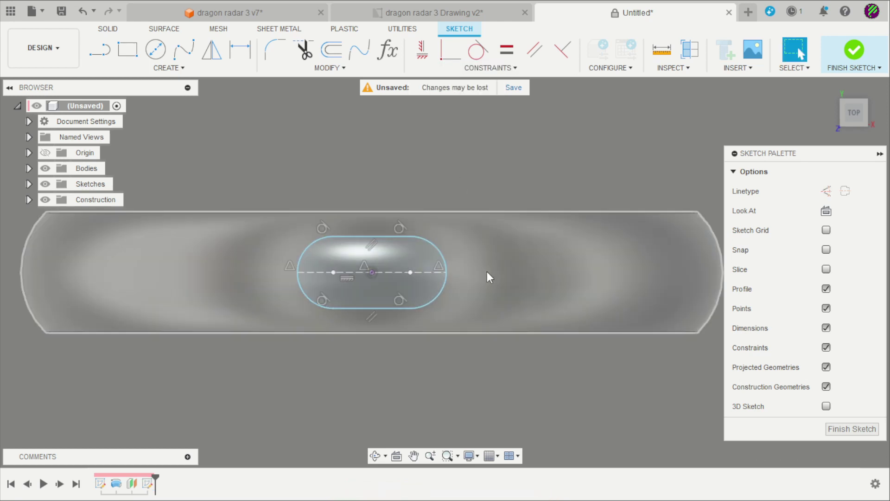
pyautogui.press('d')
pyautogui.click(390, 237)
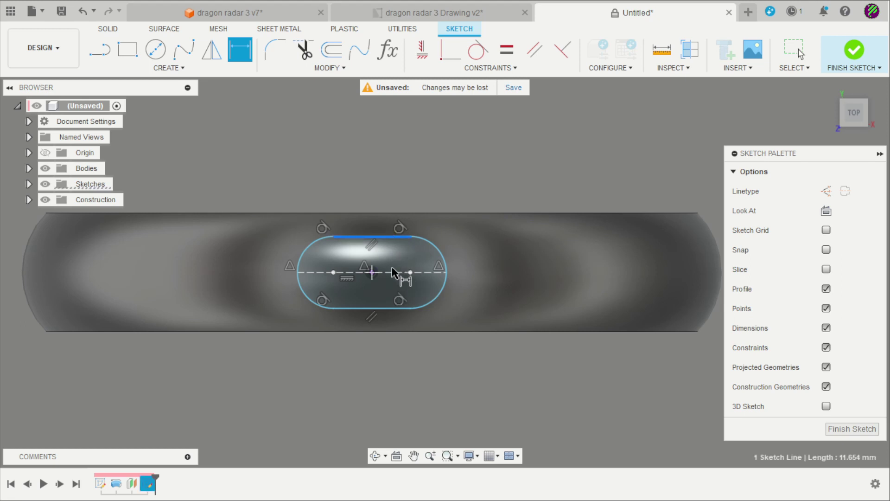
pyautogui.click(389, 308)
pyautogui.click(502, 276)
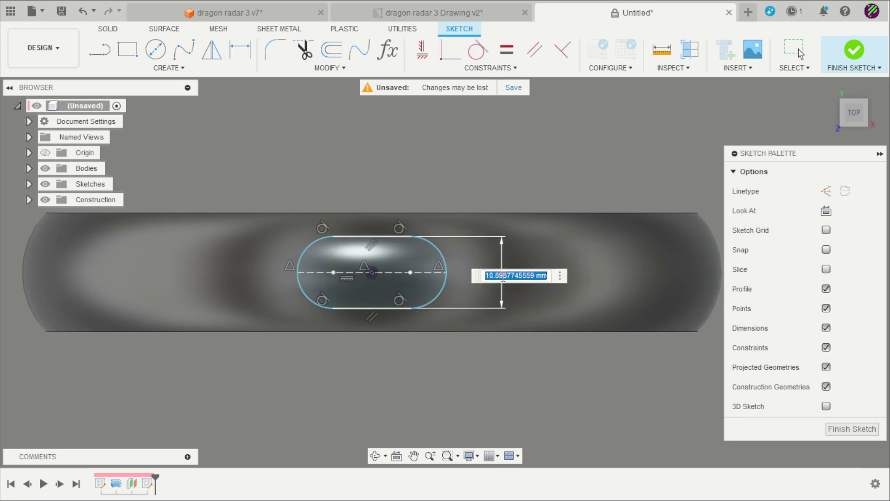
pyautogui.write('13')
pyautogui.press('Return')
# Dimension the slot's length as 16 mm and finish the sketch.
pyautogui.scroll(2, 482, 275)
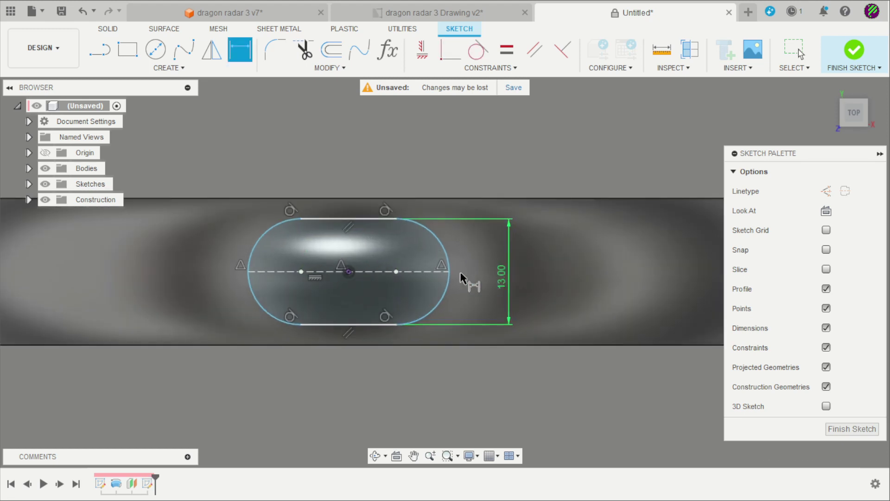
pyautogui.click(376, 272)
pyautogui.click(356, 135)
pyautogui.write('16')
pyautogui.press('Return')
pyautogui.scroll(-4, 396, 179)
pyautogui.press('Escape')
pyautogui.click(854, 50)
# Extrude the slot -20 mm down toward the disc with a taper, joined to the body.
pyautogui.scroll(-4, 622, 250)
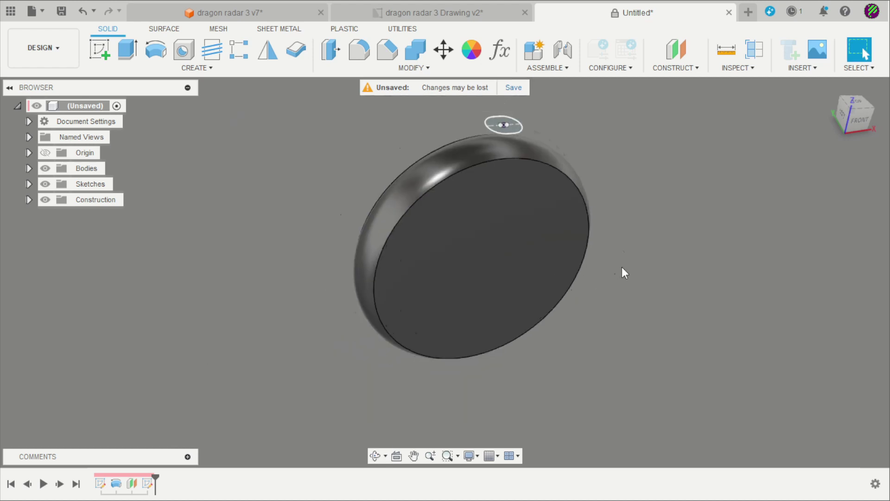
pyautogui.scroll(5, 628, 111)
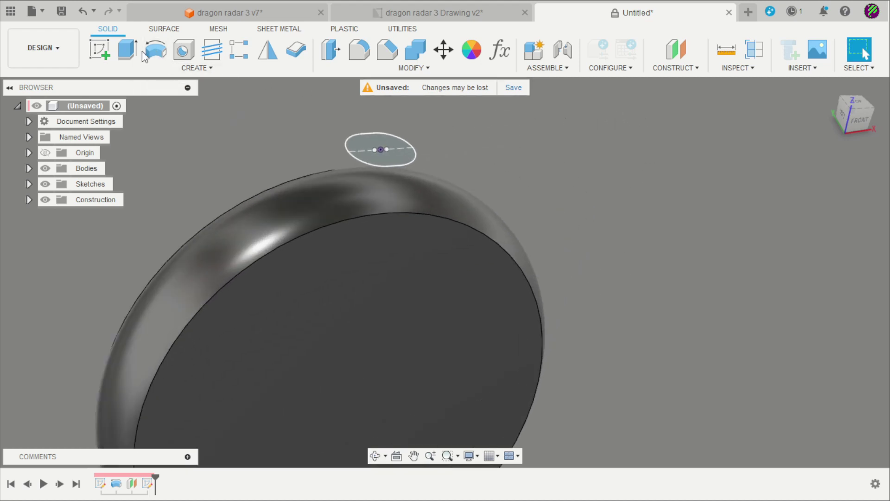
pyautogui.click(128, 50)
pyautogui.moveTo(384, 124); pyautogui.dragTo(349, 236)
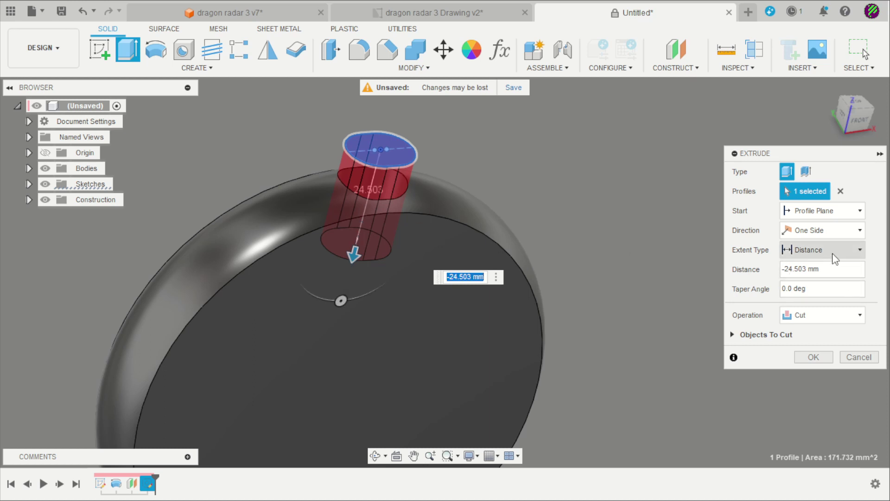
pyautogui.write('-20')
pyautogui.click(810, 288)
pyautogui.write('5')
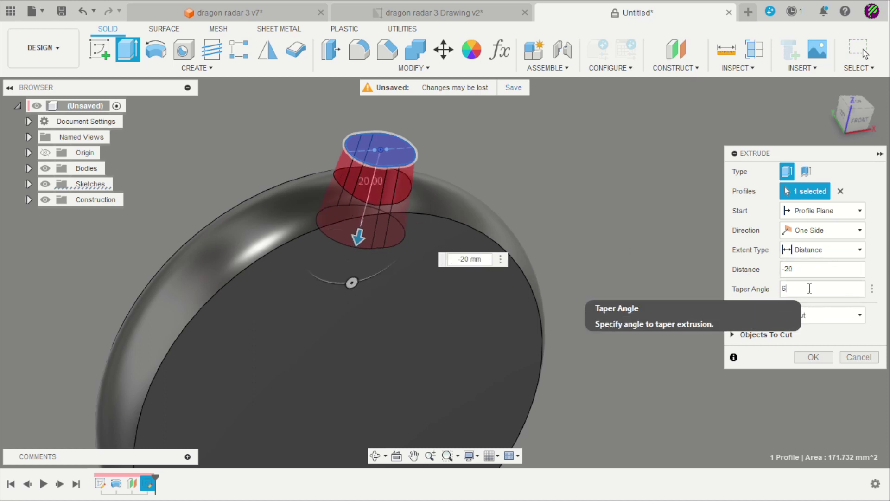
pyautogui.click(811, 317)
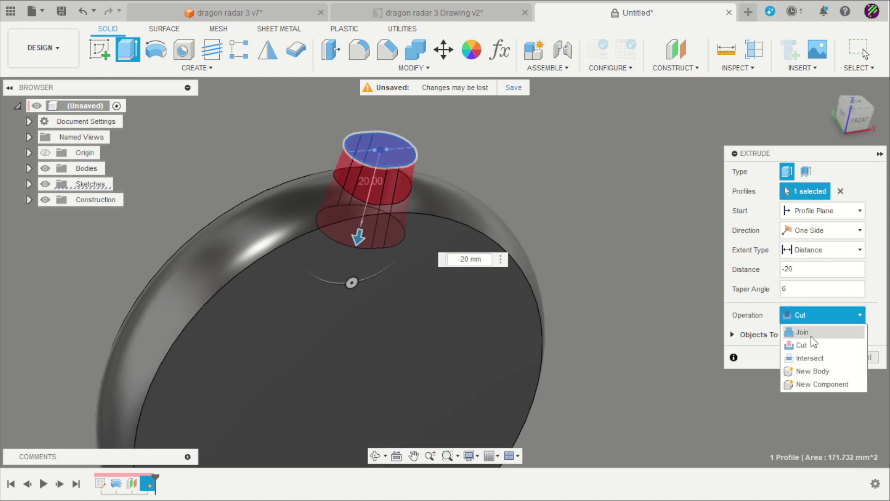
pyautogui.click(814, 335)
pyautogui.click(814, 337)
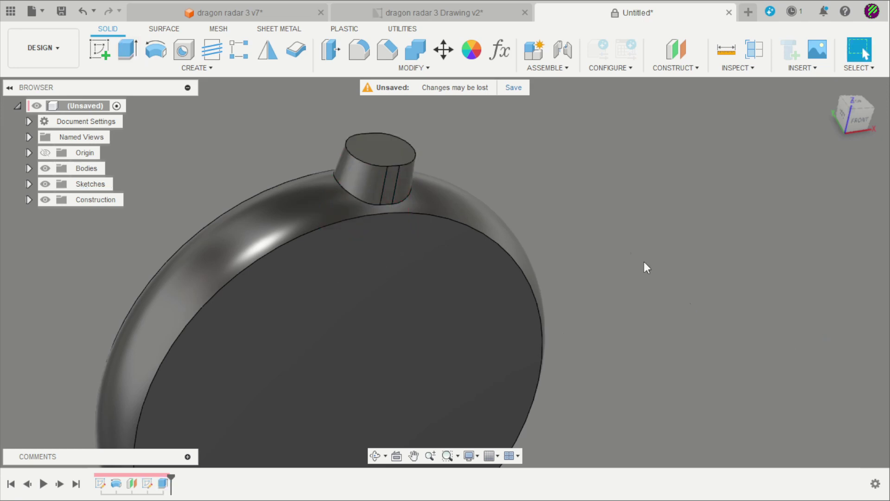
# Run a 3 mm pipe along the disc's front rim edge, joined to the body.
pyautogui.scroll(-3, 534, 187)
pyautogui.scroll(1, 534, 187)
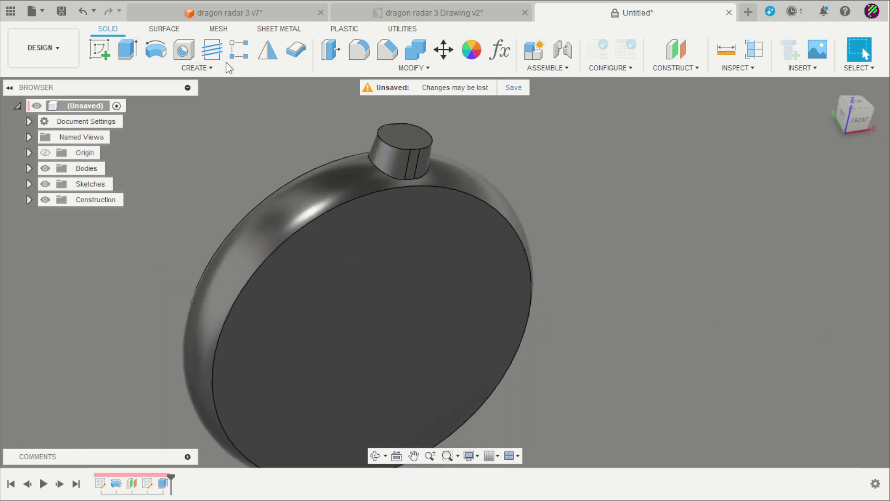
pyautogui.click(218, 68)
pyautogui.click(116, 319)
pyautogui.scroll(3, 310, 172)
pyautogui.click(384, 210)
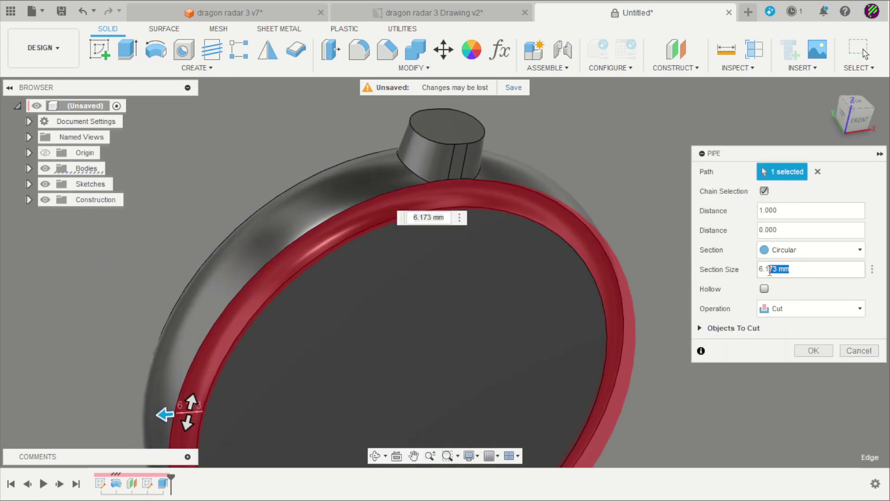
pyautogui.write('3')
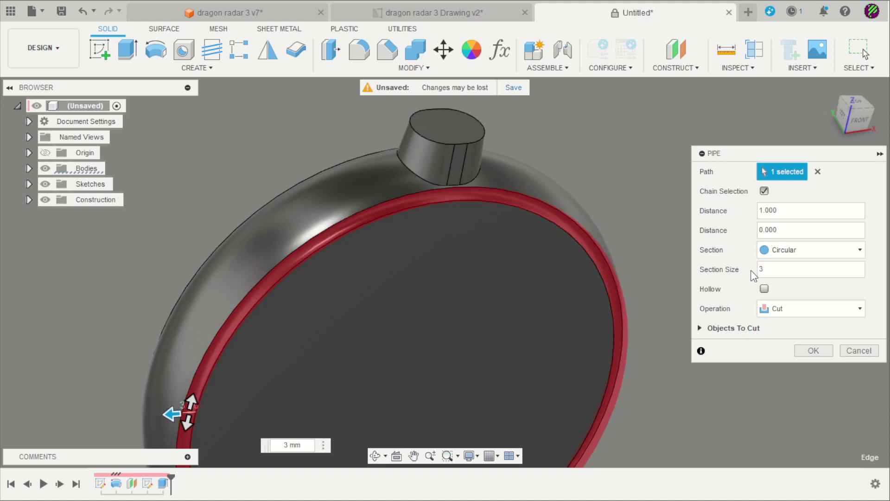
pyautogui.click(791, 304)
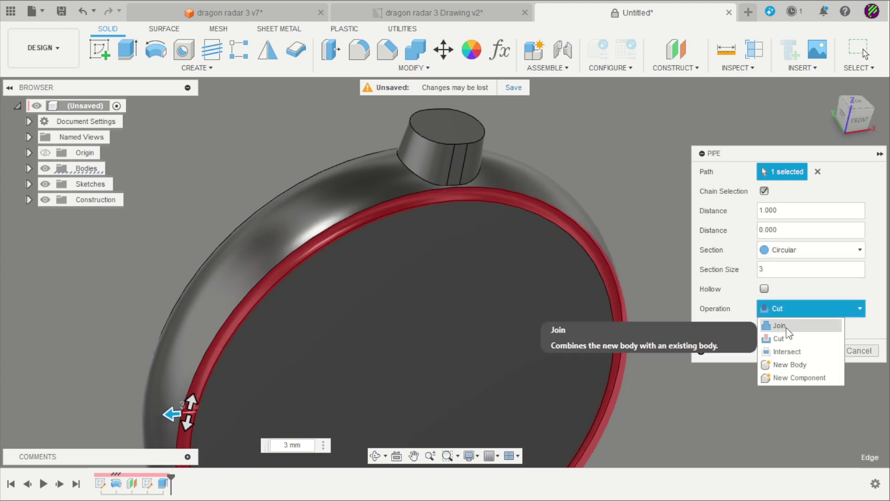
pyautogui.click(779, 322)
pyautogui.press('Return')
pyautogui.moveTo(686, 196)
pyautogui.keyDown('shift'); pyautogui.mouseDown(button='middle')
pyautogui.moveTo(722, 197)
pyautogui.moveTo(679, 191)
pyautogui.mouseUp(button='middle'); pyautogui.keyUp('shift')
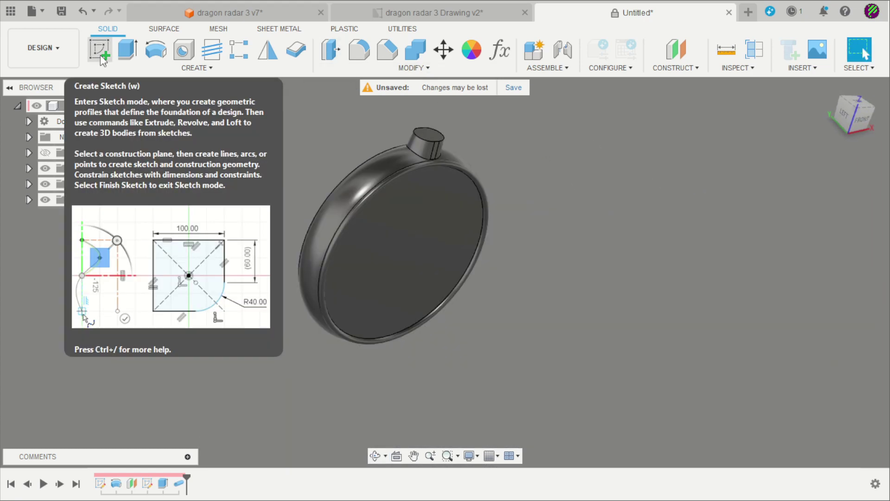
# Start a sketch on the front origin plane and project the tab's top face into it.
pyautogui.click(100, 53)
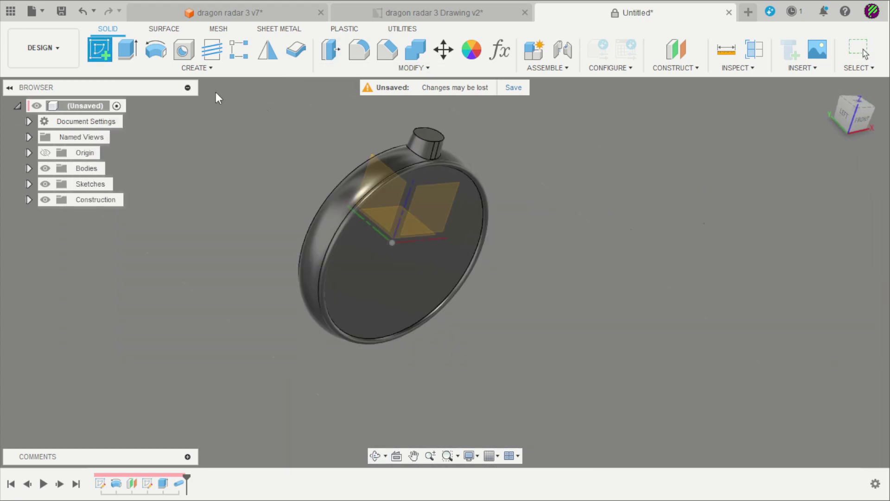
pyautogui.click(511, 164)
pyautogui.scroll(10, 483, 178)
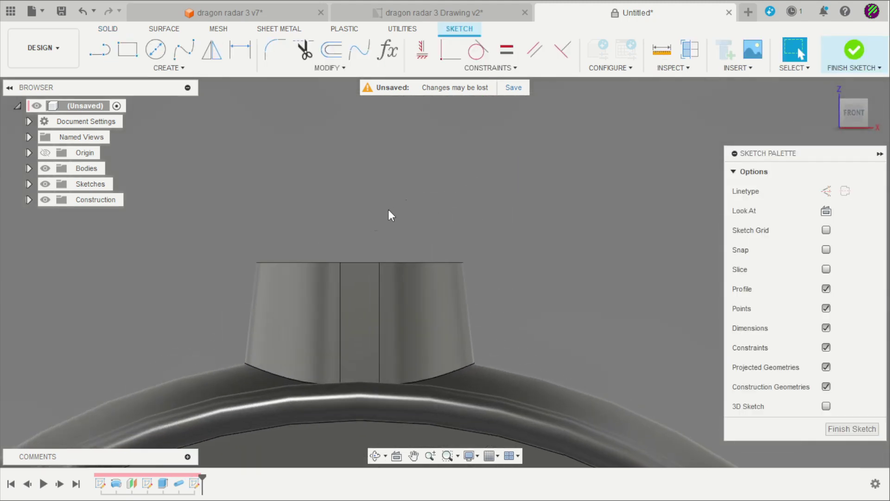
pyautogui.keyDown('shift'); pyautogui.moveTo(476, 196); pyautogui.dragTo(532, 193, button='middle'); pyautogui.keyUp('shift')
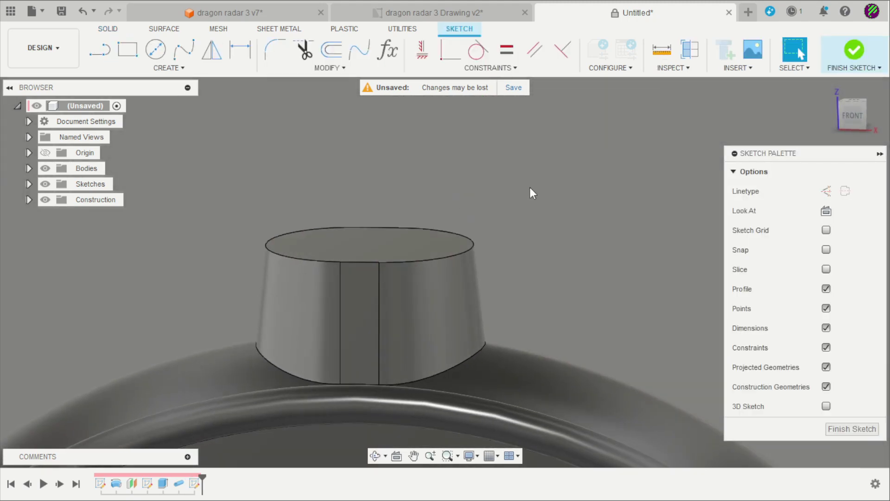
pyautogui.press('p')
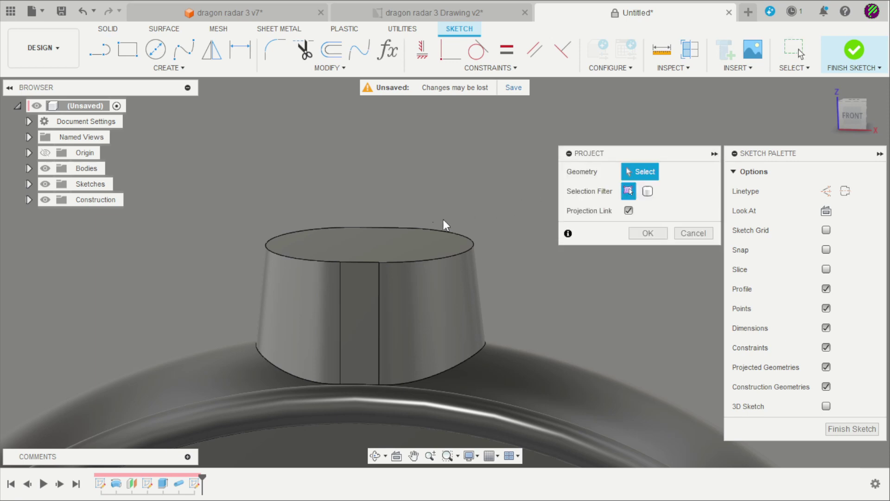
pyautogui.click(395, 246)
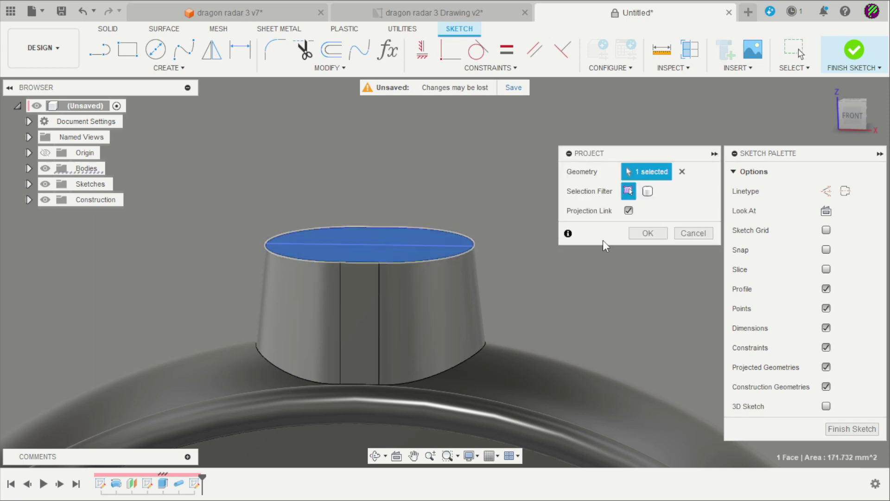
pyautogui.click(634, 232)
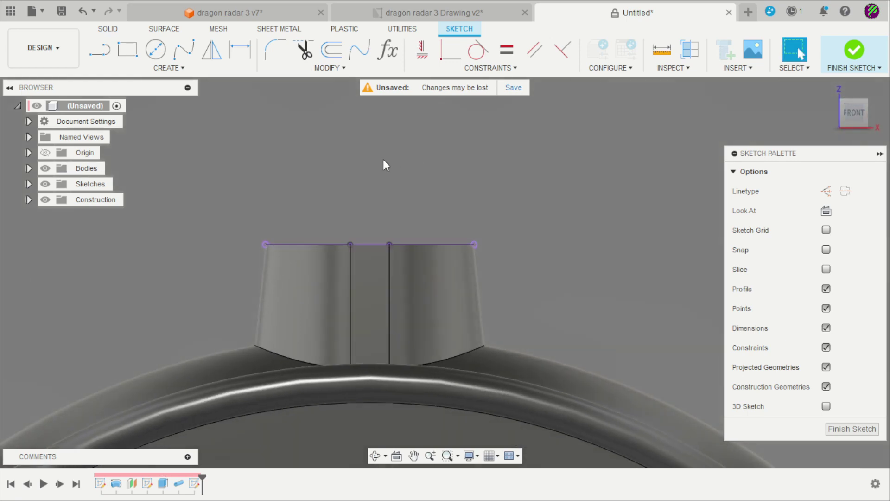
# Draw a vertical line up from the projected edge's midpoint and a short L-shaped line.
pyautogui.click(100, 50)
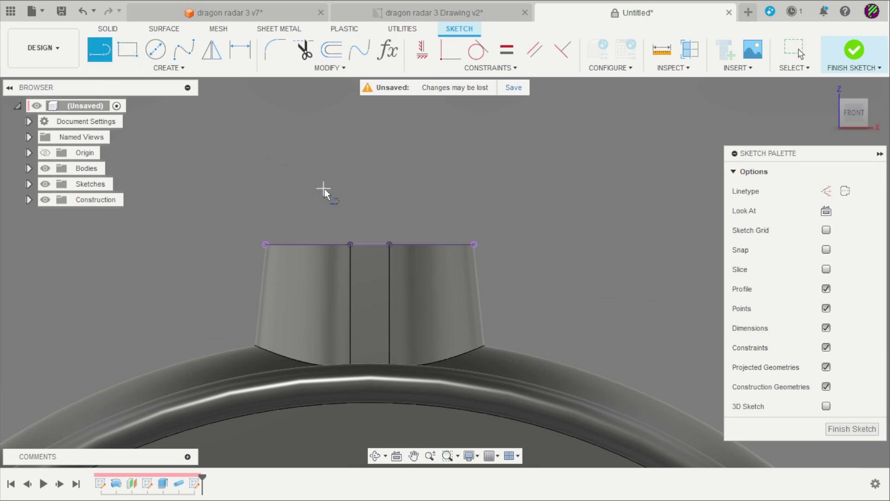
pyautogui.click(370, 245)
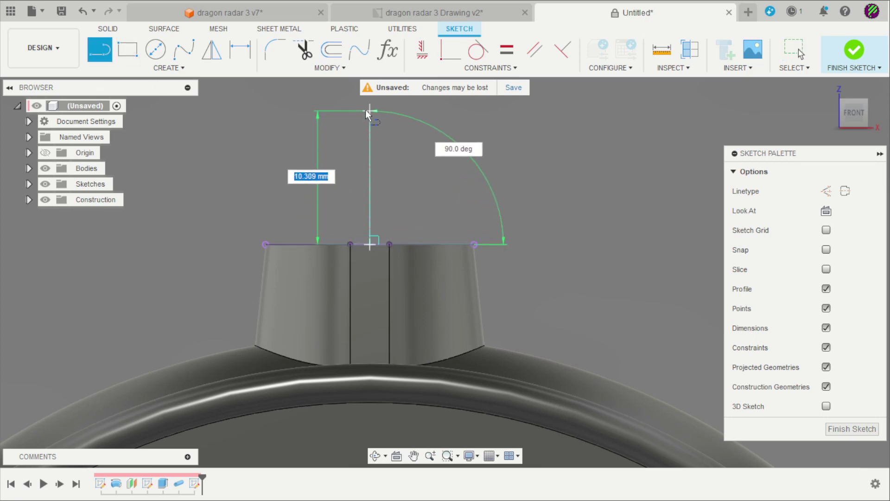
pyautogui.click(370, 108)
pyautogui.press('Escape')
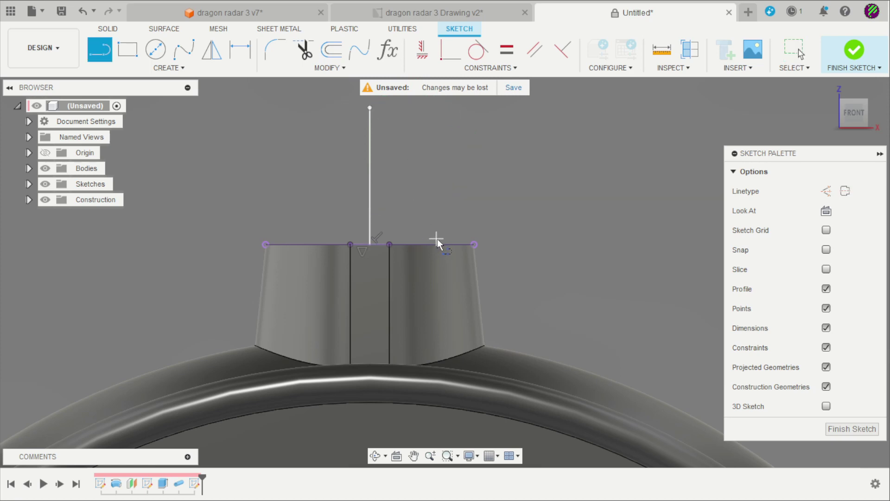
pyautogui.click(441, 244)
pyautogui.click(441, 203)
pyautogui.click(487, 203)
pyautogui.press('Escape')
pyautogui.scroll(-1, 478, 166)
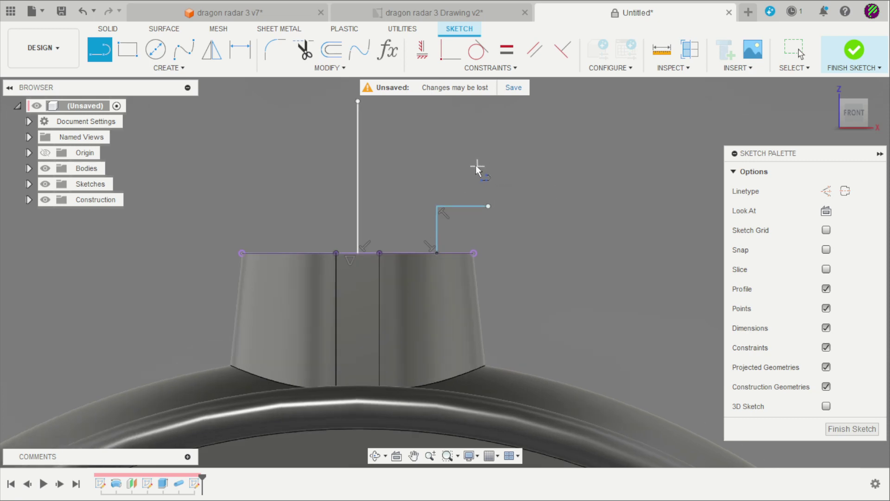
pyautogui.press('Escape')
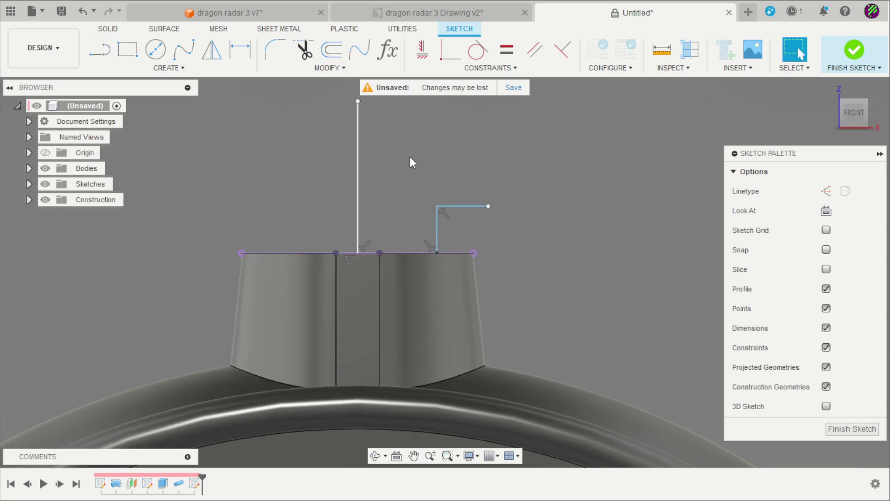
# Draw an arc from the vertical line's top to the horizontal segment's end, closing the profile.
pyautogui.click(155, 68)
pyautogui.moveTo(139, 124)
pyautogui.click(204, 135)
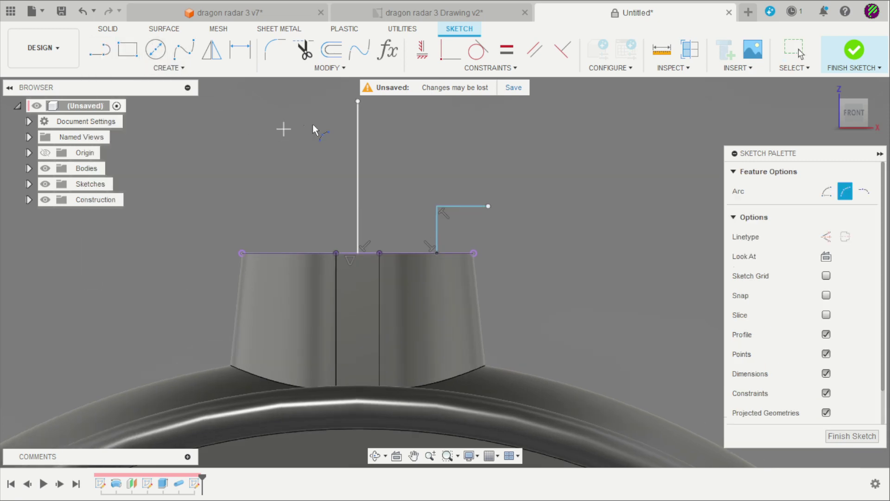
pyautogui.click(357, 102)
pyautogui.click(489, 206)
pyautogui.click(461, 146)
pyautogui.scroll(-1, 460, 184)
# Dimension the vertical line 11 mm tall and the step between verticals 6 mm wide.
pyautogui.press('d')
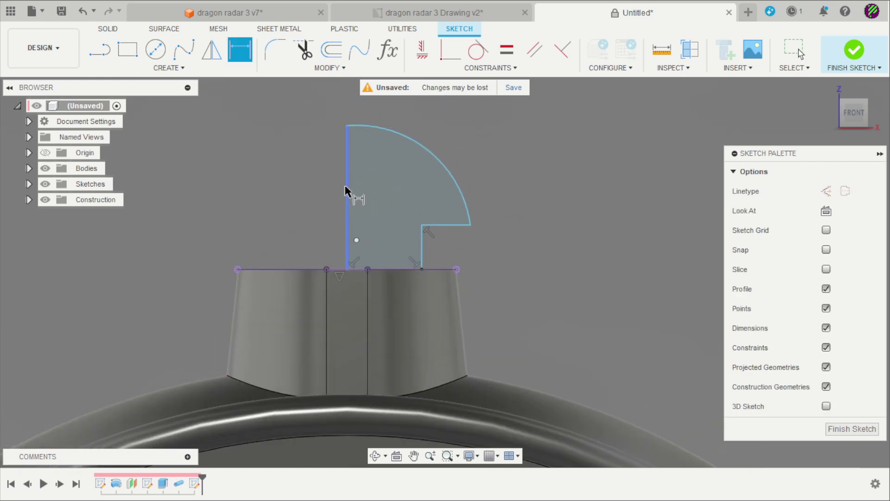
pyautogui.click(345, 191)
pyautogui.click(306, 187)
pyautogui.write('11')
pyautogui.press('Return')
pyautogui.scroll(2, 387, 254)
pyautogui.click(331, 251)
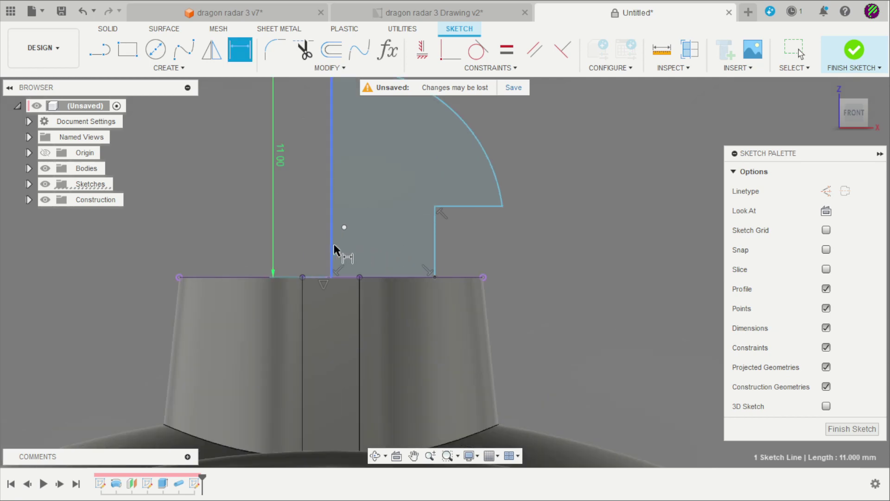
pyautogui.click(434, 249)
pyautogui.click(397, 242)
pyautogui.write('6')
pyautogui.press('Return')
# Dimension the arc with a height of 6 and a horizontal width of 9 mm.
pyautogui.scroll(-1, 427, 210)
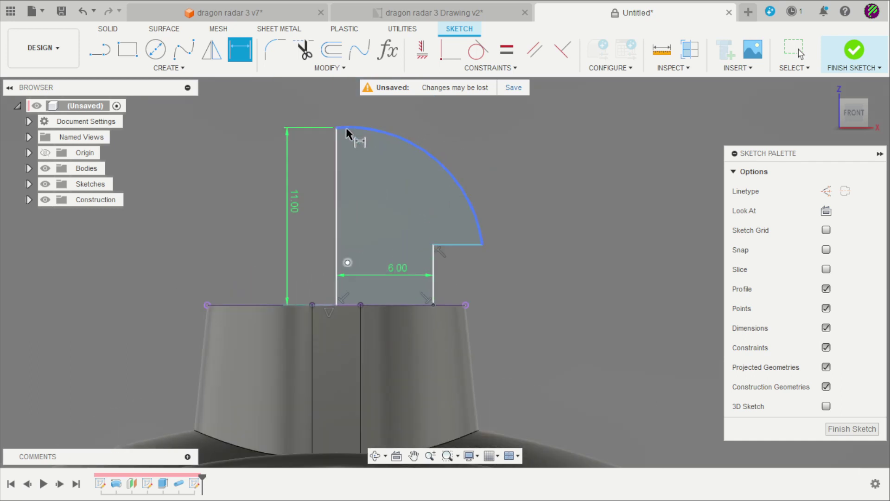
pyautogui.click(482, 244)
pyautogui.click(543, 201)
pyautogui.write('6')
pyautogui.press('Return')
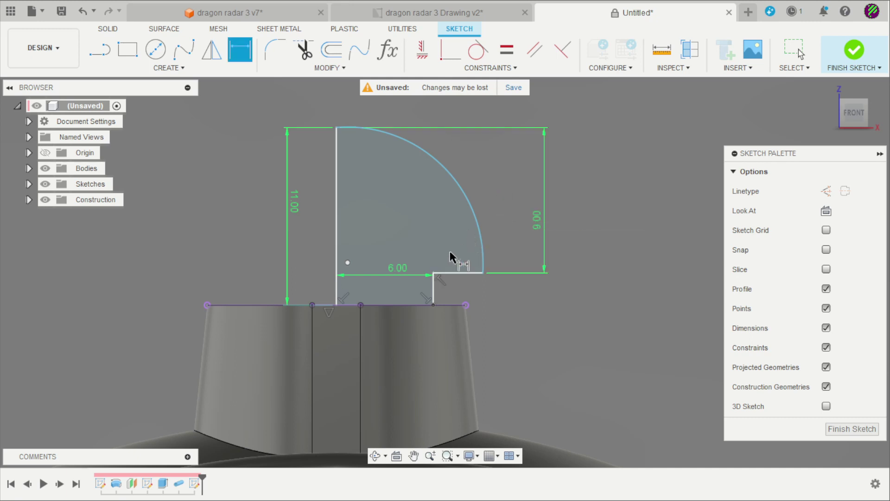
pyautogui.click(337, 127)
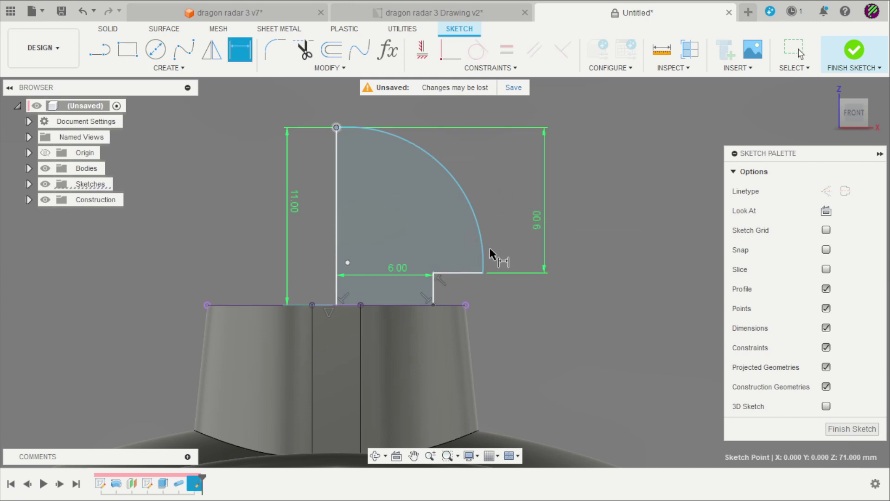
pyautogui.click(483, 272)
pyautogui.click(396, 105)
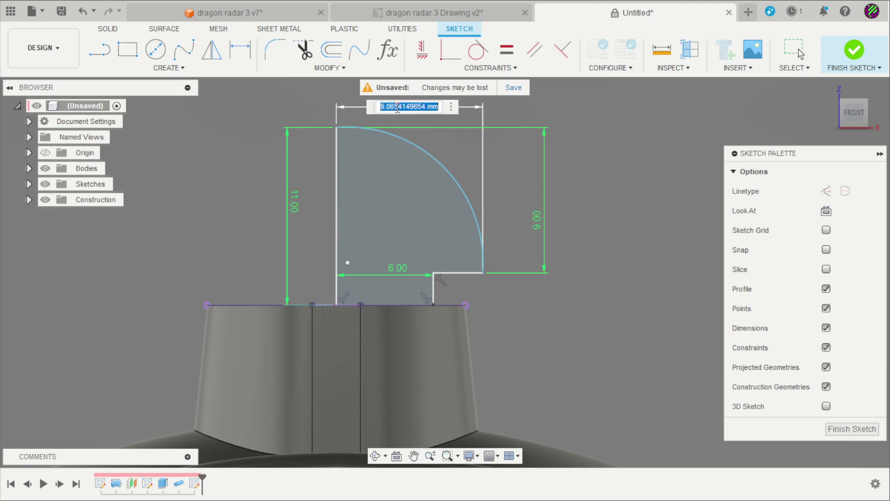
pyautogui.write('9')
pyautogui.press('Return')
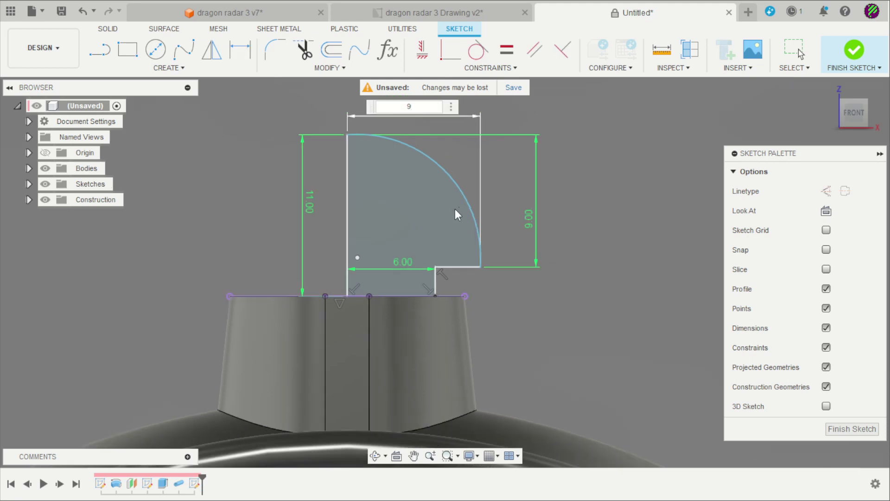
# Make the loose endpoint coincident with the line to fully close the profile.
pyautogui.scroll(2, 540, 120)
pyautogui.click(451, 49)
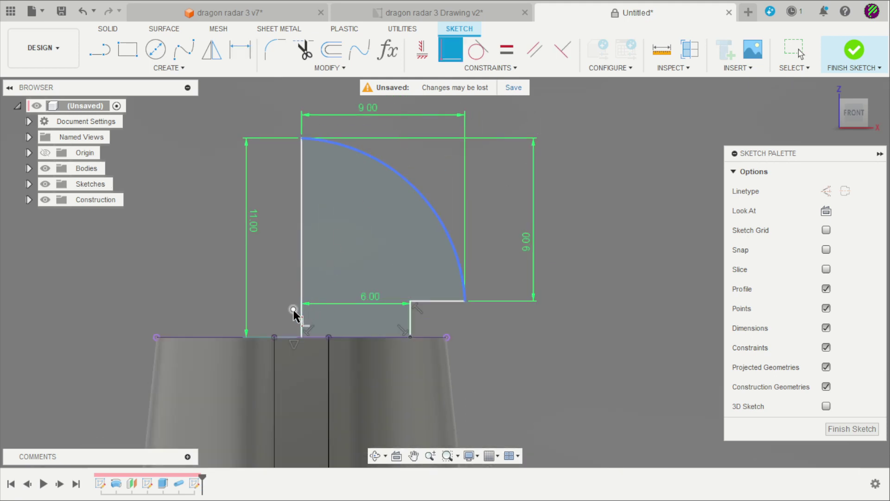
pyautogui.click(303, 275)
pyautogui.scroll(-2, 417, 227)
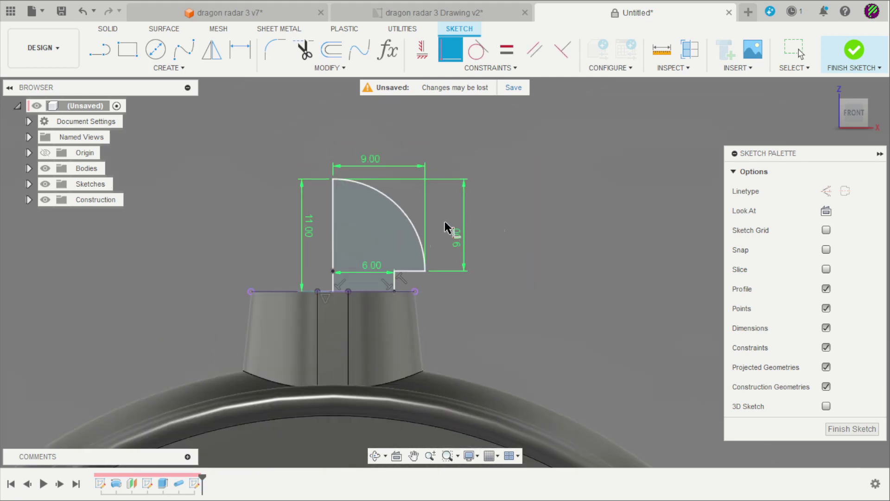
pyautogui.press('Escape')
# Revolve the quarter-round profile 360° around its vertical line, joining it as the dome cap.
pyautogui.click(849, 54)
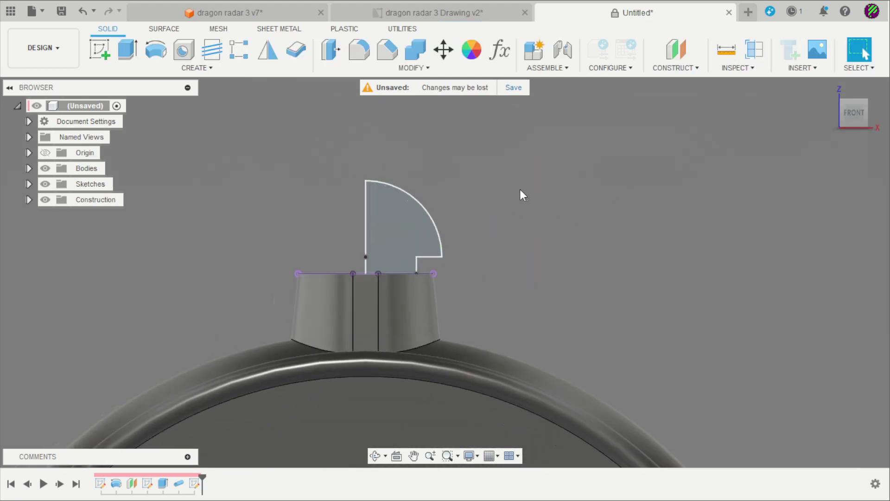
pyautogui.moveTo(519, 189)
pyautogui.keyDown('shift'); pyautogui.mouseDown(button='middle')
pyautogui.moveTo(572, 214)
pyautogui.moveTo(480, 235)
pyautogui.mouseUp(button='middle'); pyautogui.keyUp('shift')
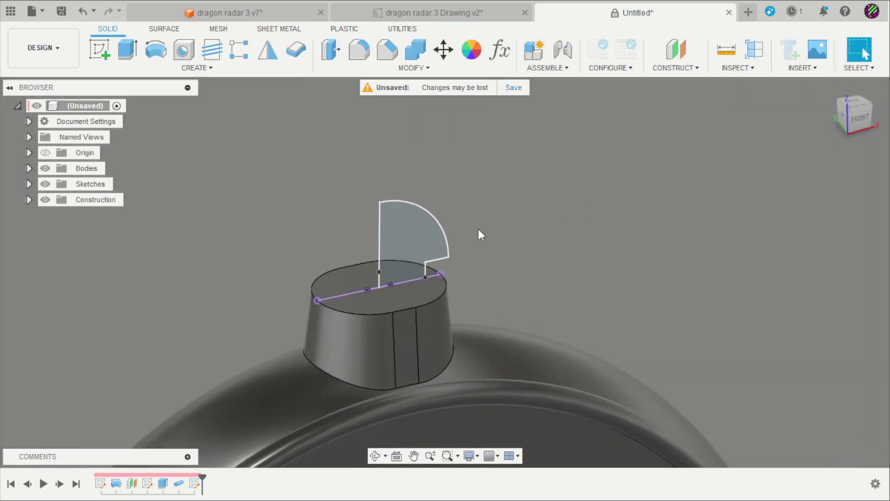
pyautogui.click(156, 49)
pyautogui.scroll(1, 337, 213)
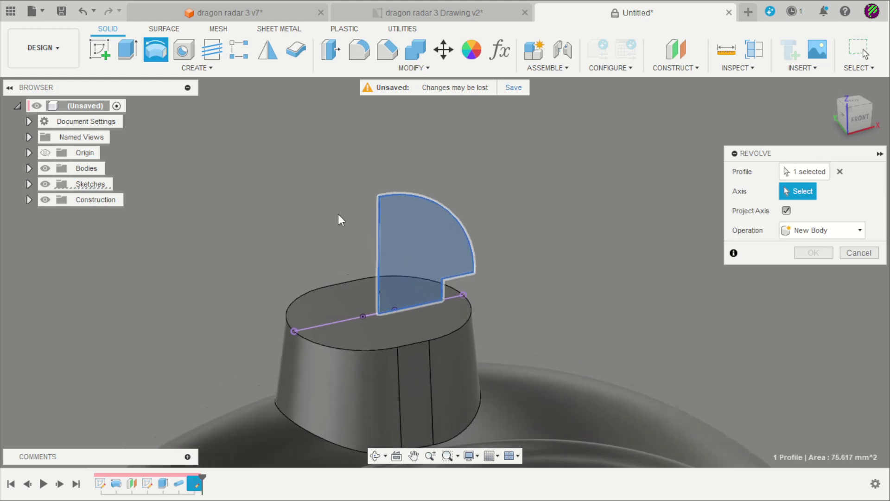
pyautogui.click(379, 271)
pyautogui.moveTo(591, 232)
pyautogui.keyDown('shift'); pyautogui.mouseDown(button='middle')
pyautogui.moveTo(644, 235)
pyautogui.moveTo(628, 190)
pyautogui.moveTo(649, 199)
pyautogui.mouseUp(button='middle'); pyautogui.keyUp('shift')
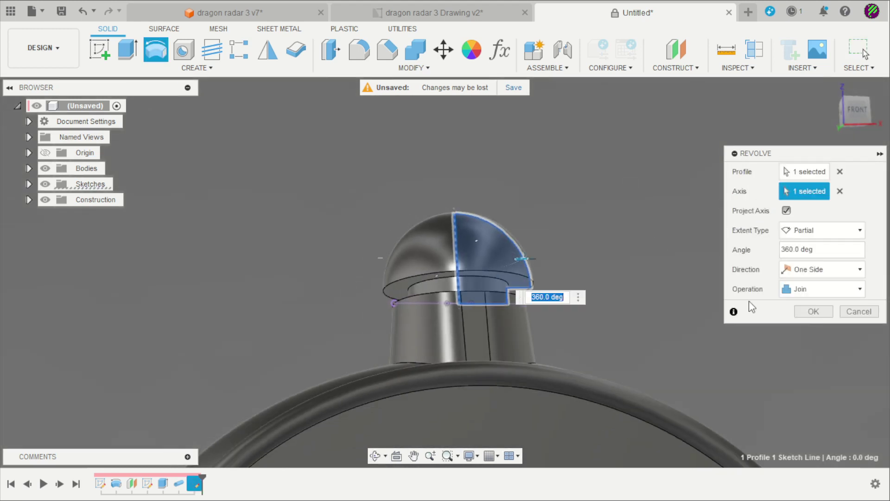
pyautogui.click(813, 311)
pyautogui.keyDown('shift'); pyautogui.moveTo(674, 237); pyautogui.dragTo(662, 263, button='middle'); pyautogui.keyUp('shift')
# Fillet the dome's two ring edges at 0.5 mm.
pyautogui.scroll(1, 655, 257)
pyautogui.press('f')
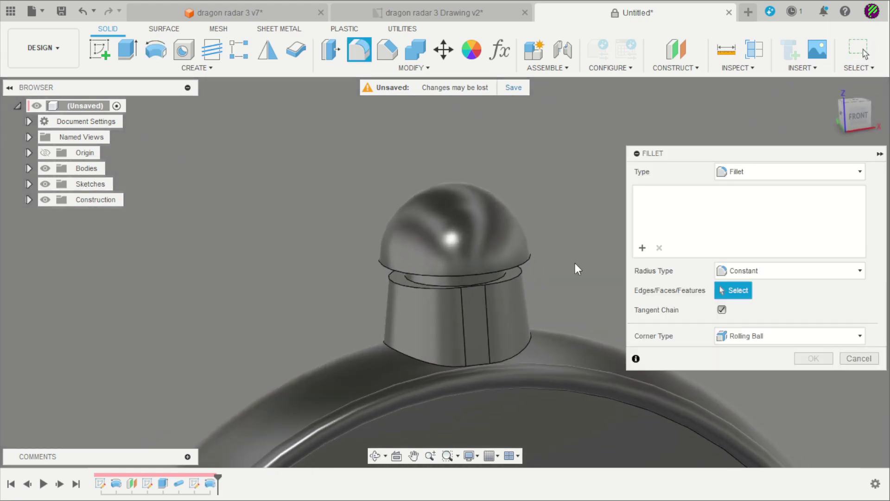
pyautogui.click(524, 274)
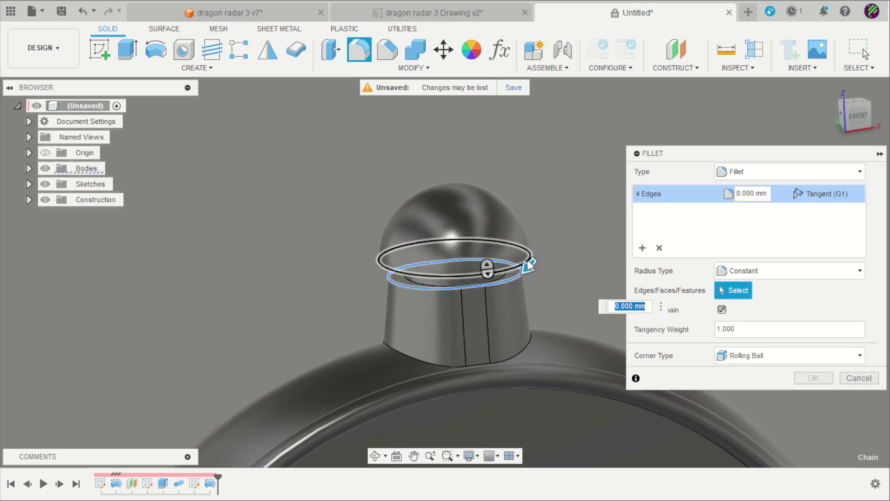
pyautogui.click(527, 257)
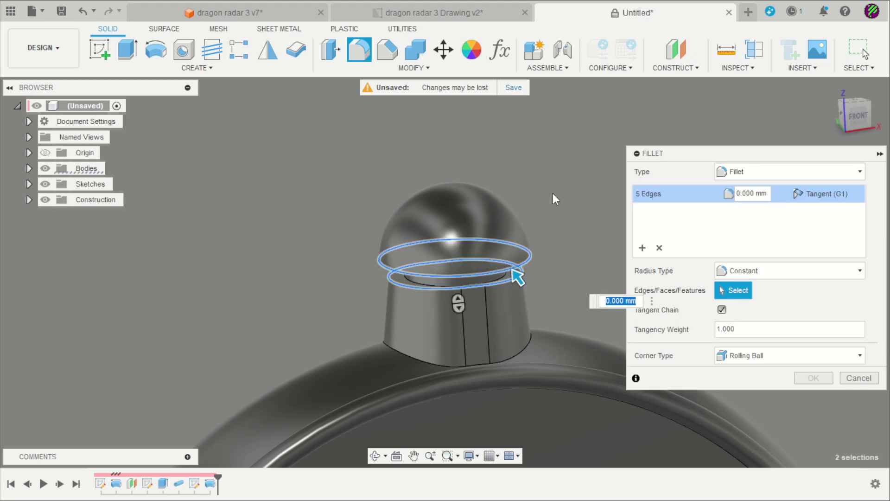
pyautogui.write('0.5')
pyautogui.press('Return')
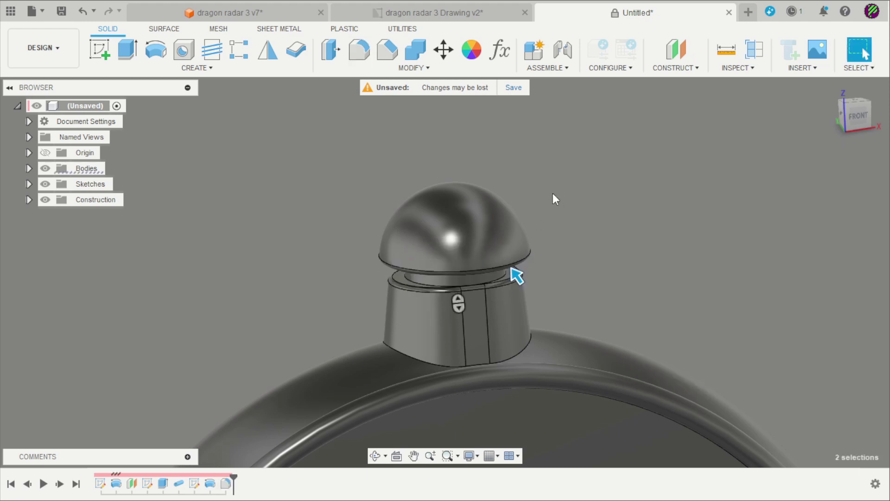
# Round another edge of the pendant with a 3 mm fillet.
pyautogui.keyDown('shift'); pyautogui.moveTo(553, 193); pyautogui.dragTo(707, 214, button='middle'); pyautogui.keyUp('shift')
pyautogui.scroll(5, 652, 254)
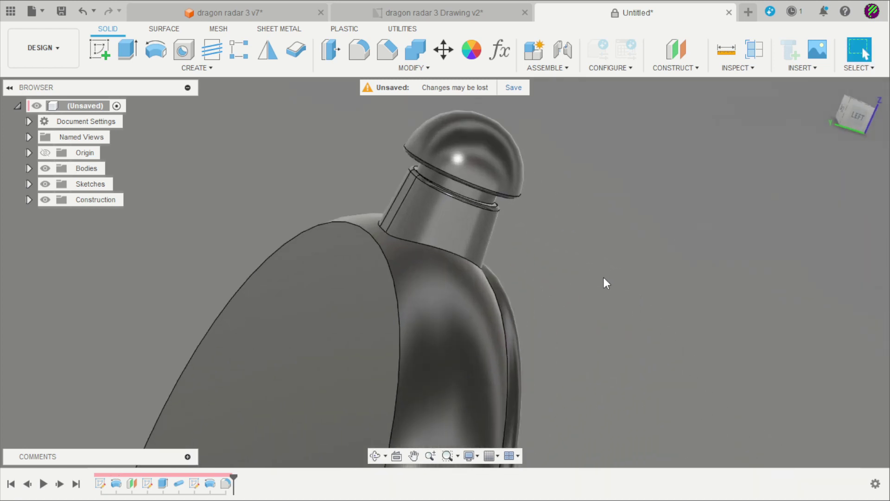
pyautogui.press('f')
pyautogui.click(397, 286)
pyautogui.write('3')
pyautogui.press('Return')
# Fillet the neck's base edge against the body at 5 mm and fit the model in view.
pyautogui.scroll(-2, 403, 276)
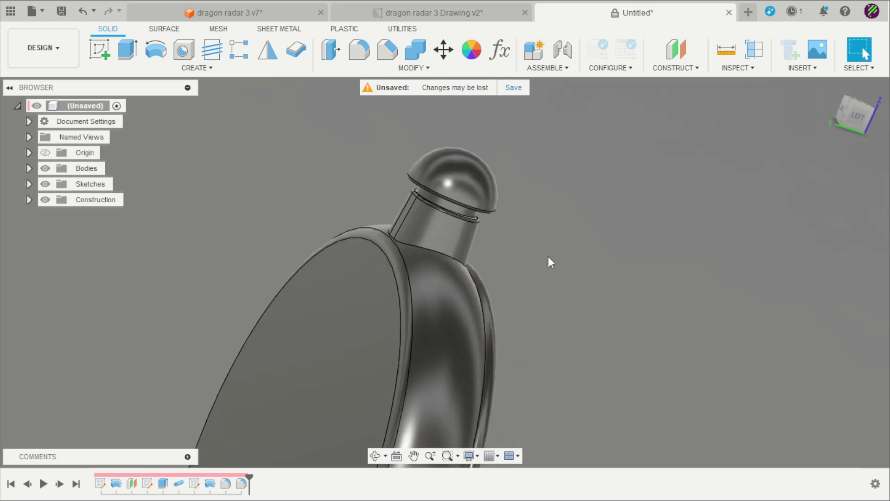
pyautogui.keyDown('shift'); pyautogui.moveTo(548, 263); pyautogui.dragTo(591, 154, button='middle'); pyautogui.keyUp('shift')
pyautogui.press('f')
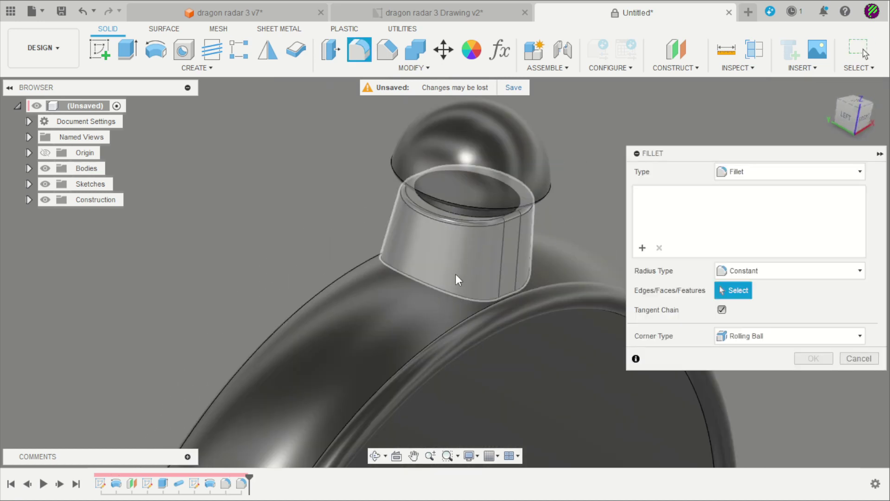
pyautogui.click(446, 292)
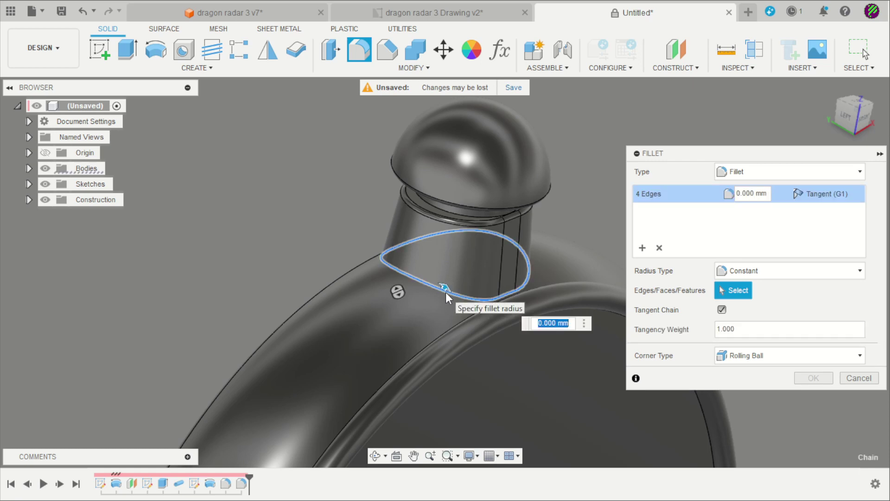
pyautogui.write('5')
pyautogui.press('Return')
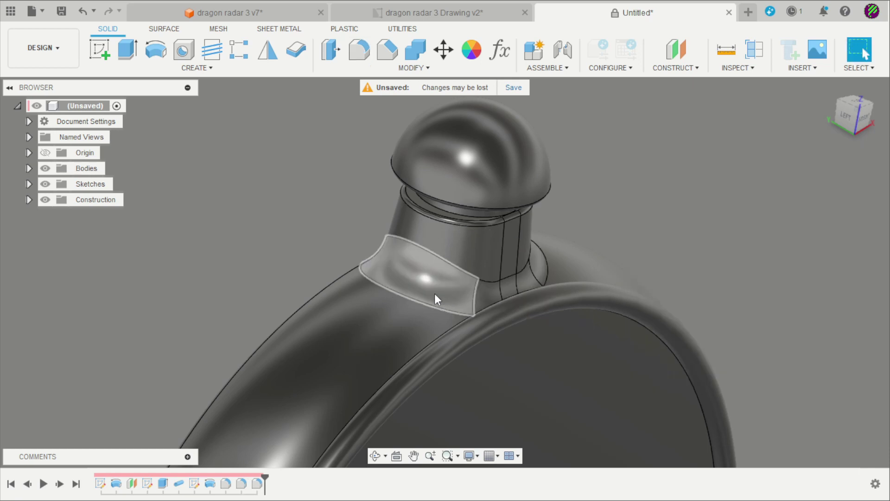
pyautogui.keyDown('shift'); pyautogui.moveTo(238, 210); pyautogui.dragTo(265, 200, button='middle'); pyautogui.keyUp('shift')
pyautogui.scroll(-5, 321, 167)
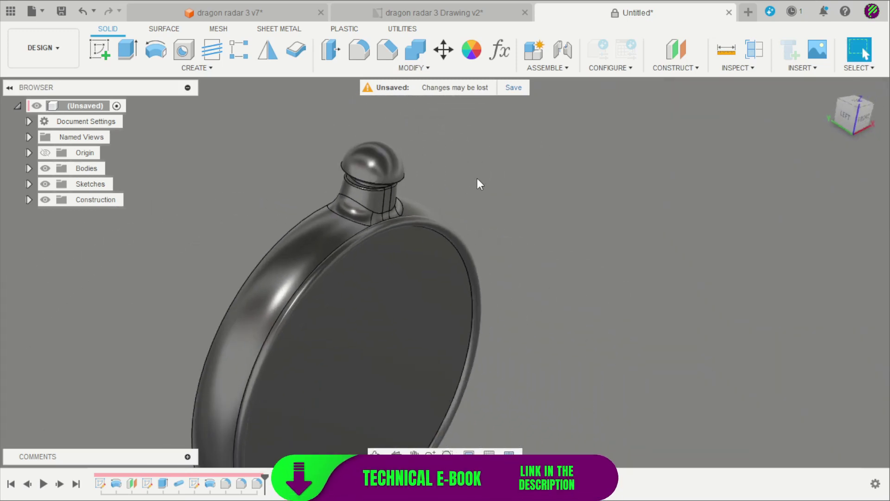
pyautogui.press('F6')
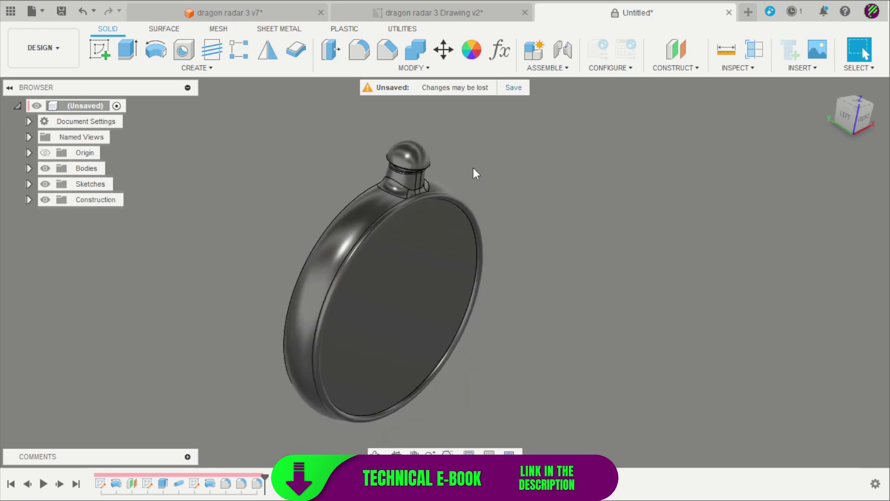
# Start a sketch on the side plane and project the pendant's front face into it.
pyautogui.click(104, 51)
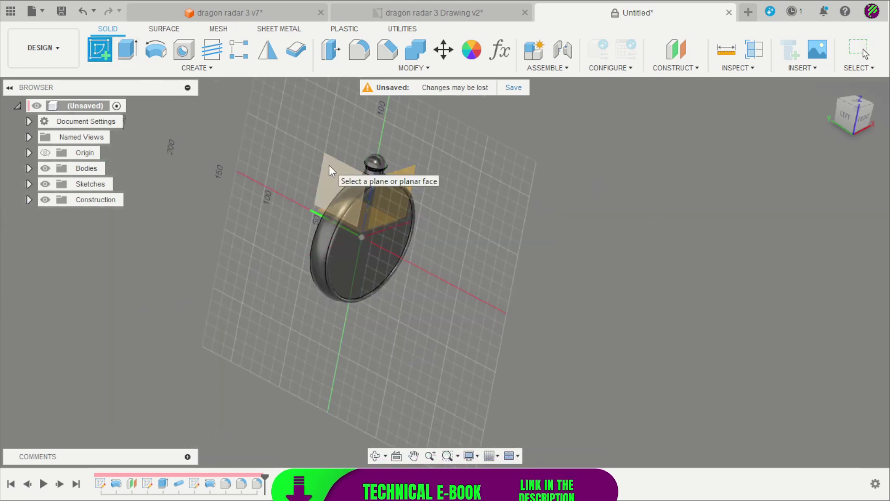
pyautogui.click(330, 166)
pyautogui.scroll(4, 497, 272)
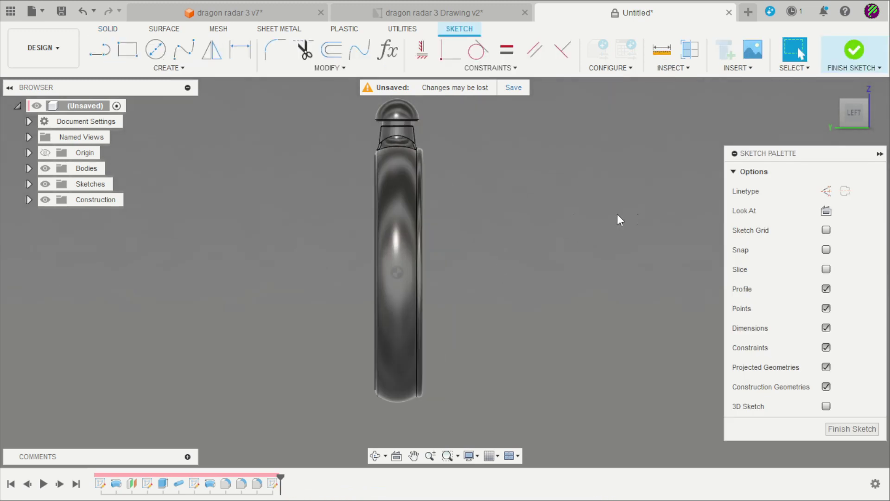
pyautogui.press('F6')
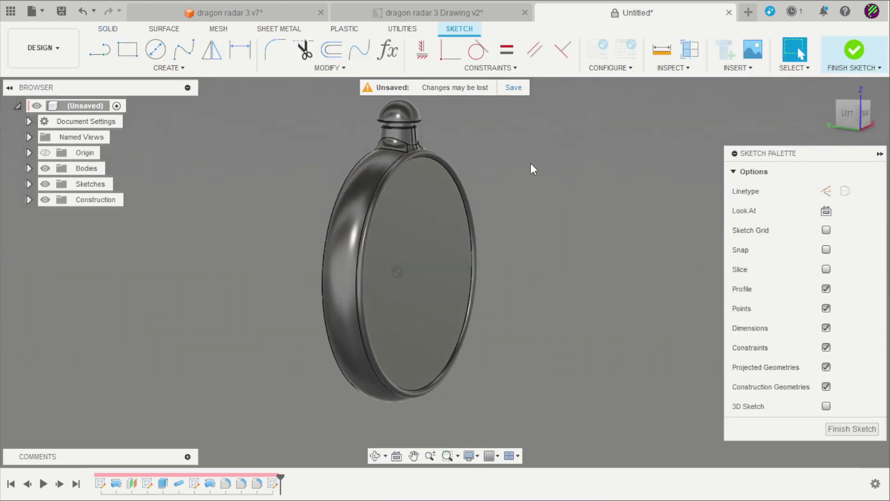
pyautogui.press('p')
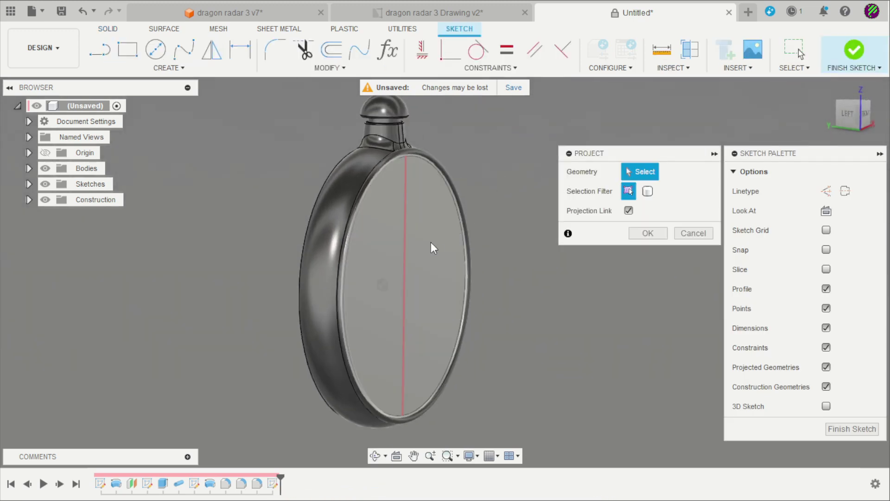
pyautogui.click(430, 242)
pyautogui.click(648, 234)
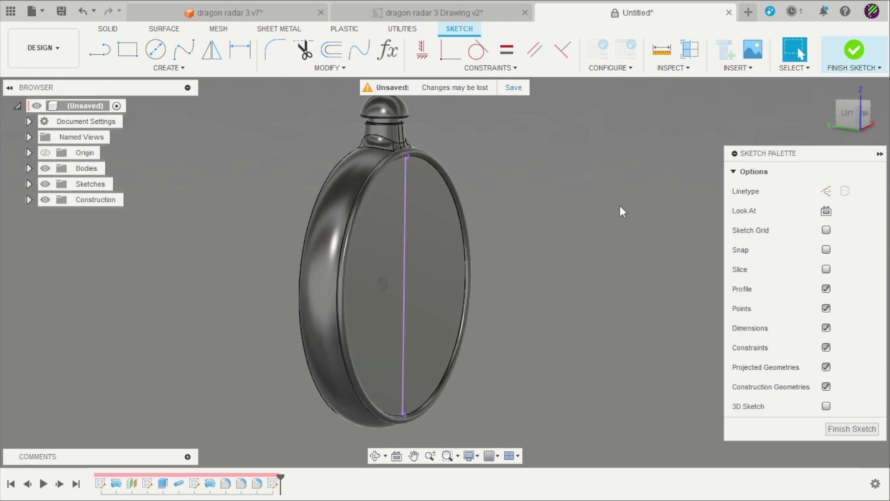
pyautogui.click(851, 122)
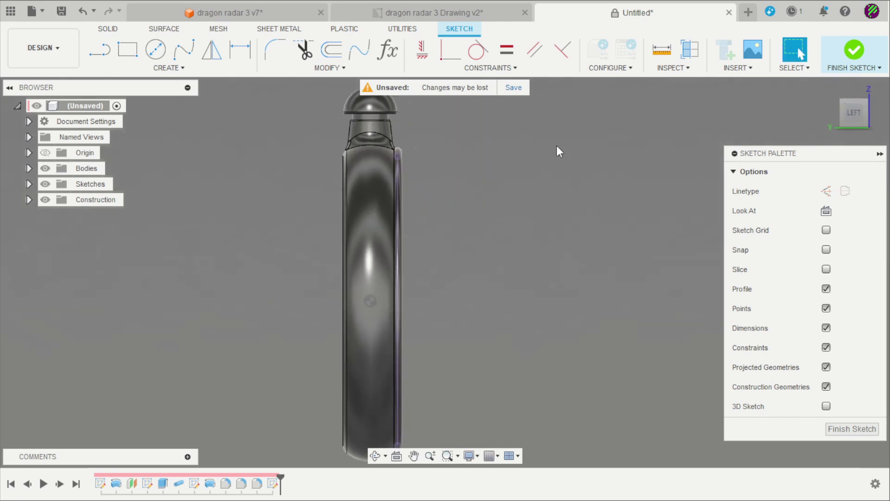
# Draw a horizontal centre line from the face centre to the right.
pyautogui.click(103, 54)
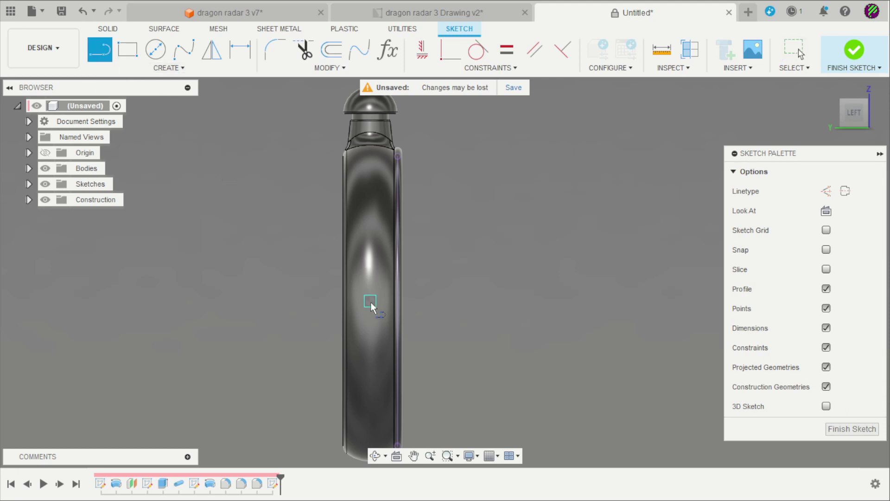
pyautogui.click(371, 302)
pyautogui.scroll(2, 371, 302)
pyautogui.click(456, 301)
pyautogui.scroll(-2, 461, 273)
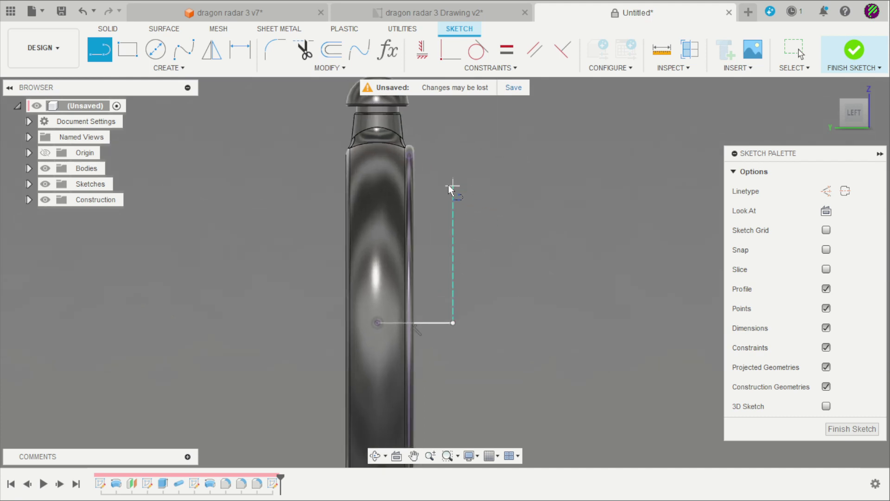
pyautogui.press('Escape')
# Draw a centre-point arc from the bottom of the face to the centre line's end.
pyautogui.click(139, 68)
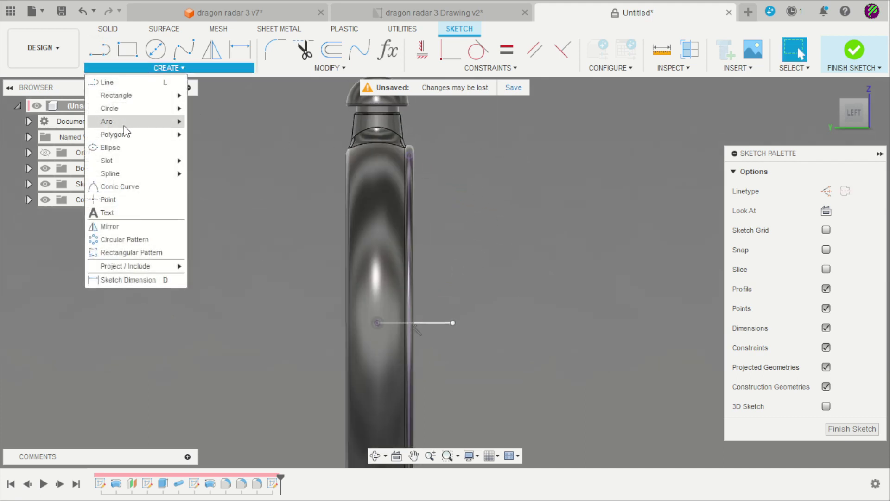
pyautogui.moveTo(177, 121)
pyautogui.click(211, 134)
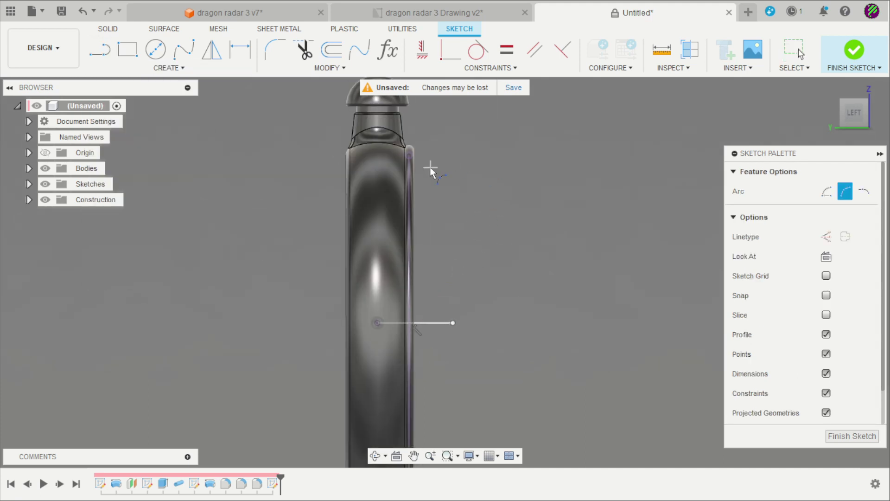
pyautogui.scroll(3, 426, 166)
pyautogui.click(388, 148)
pyautogui.scroll(-3, 447, 358)
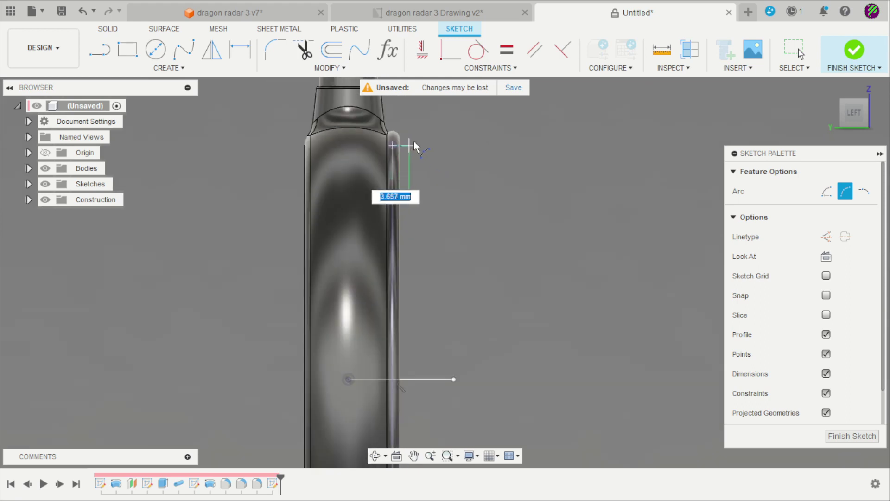
pyautogui.scroll(4, 437, 318)
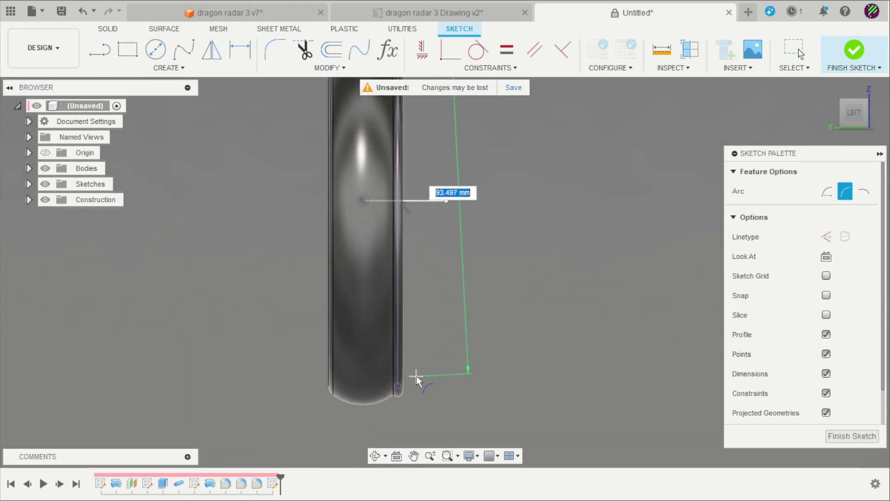
pyautogui.click(391, 388)
pyautogui.scroll(-2, 457, 259)
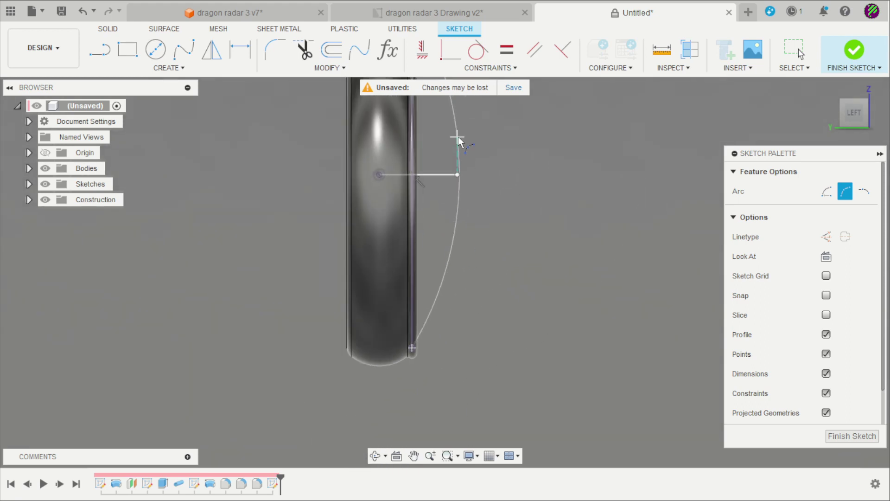
pyautogui.click(457, 174)
pyautogui.scroll(-3, 486, 253)
pyautogui.scroll(4, 480, 141)
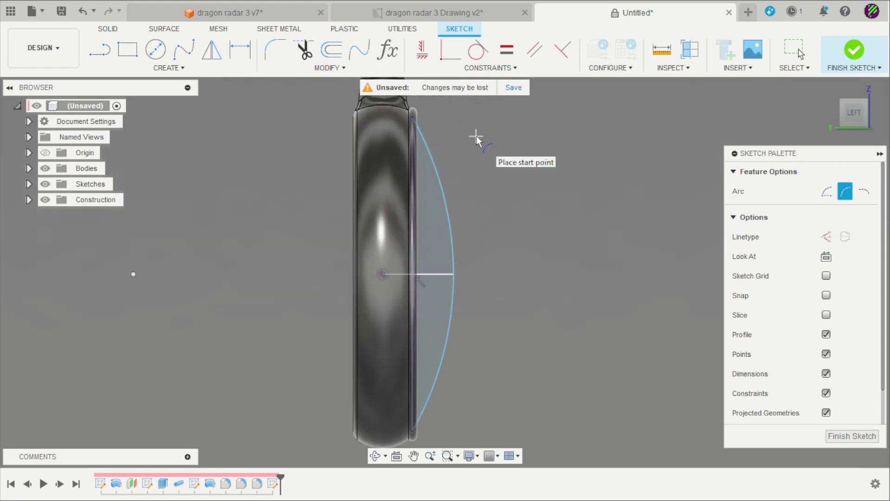
pyautogui.scroll(2, 476, 135)
# Give the arc a 200 mm radius and select the resulting thin sliver profile.
pyautogui.press('d')
pyautogui.click(439, 228)
pyautogui.click(478, 190)
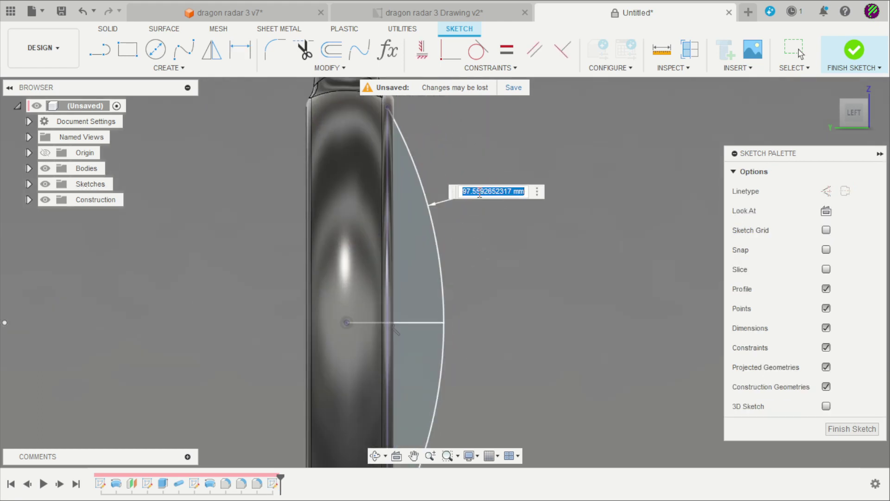
pyautogui.write('200')
pyautogui.press('Return')
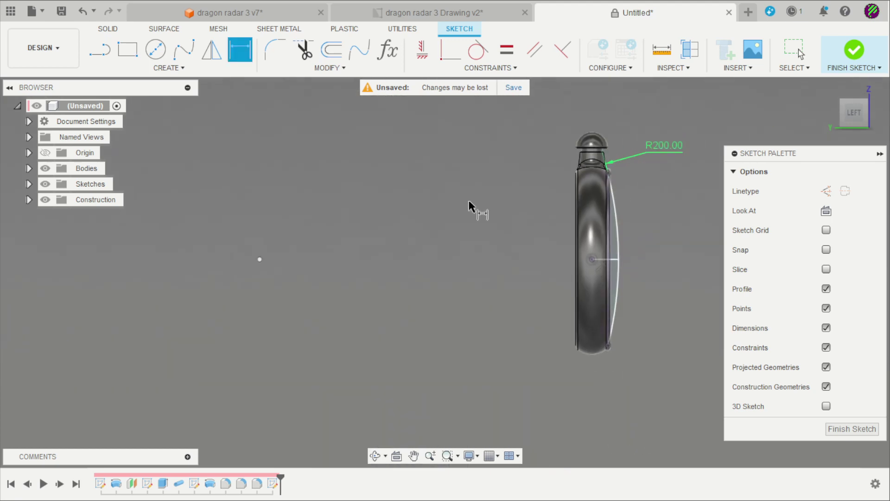
pyautogui.scroll(2, 611, 224)
pyautogui.press('Escape')
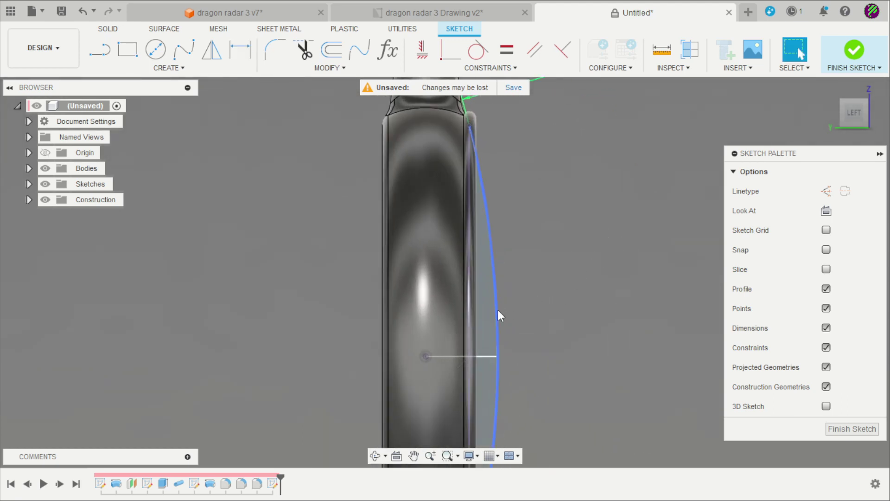
pyautogui.click(489, 313)
pyautogui.keyDown('shift'); pyautogui.moveTo(531, 310); pyautogui.dragTo(570, 301, button='middle'); pyautogui.keyUp('shift')
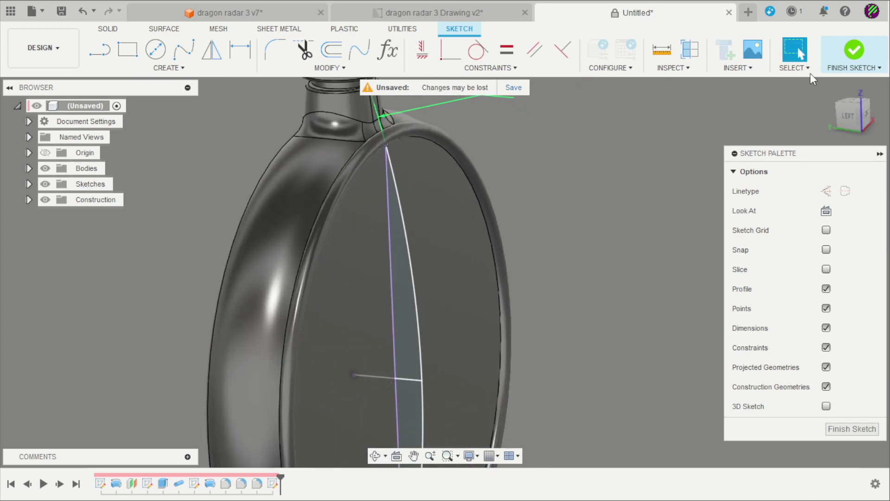
# Revolve the R200 sliver profile a full 360° around the horizontal centre line.
pyautogui.click(858, 51)
pyautogui.click(157, 49)
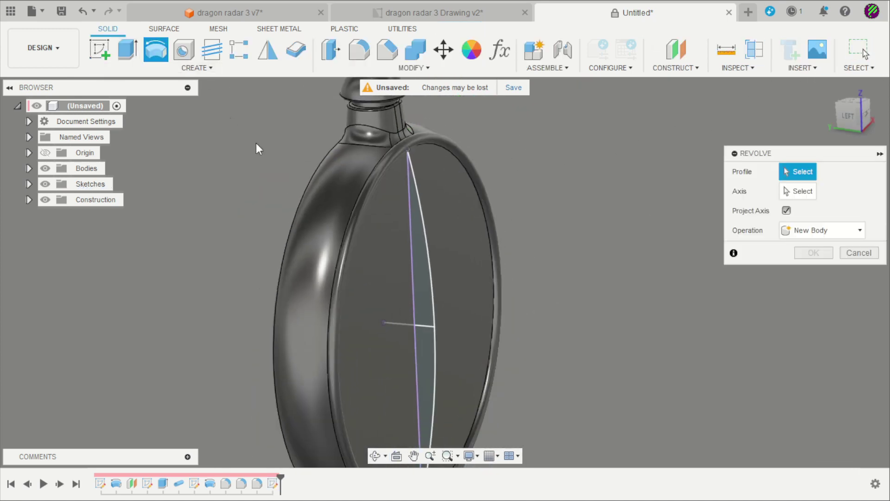
pyautogui.click(420, 258)
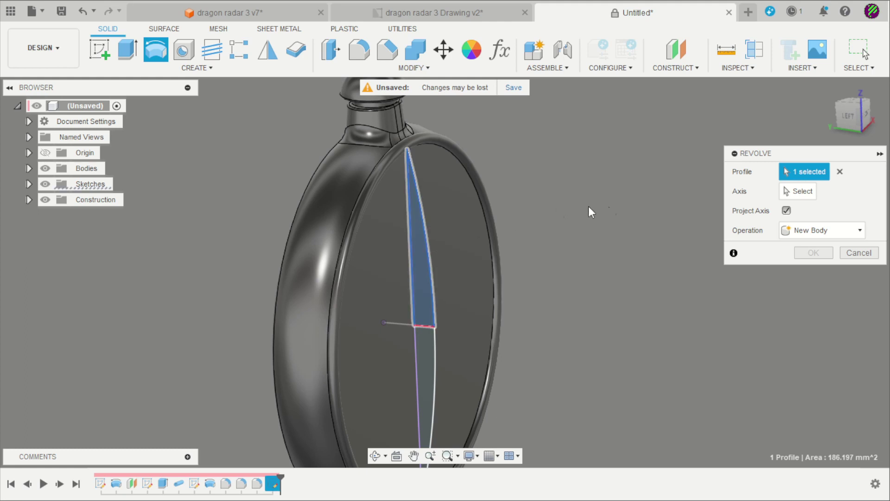
pyautogui.click(791, 192)
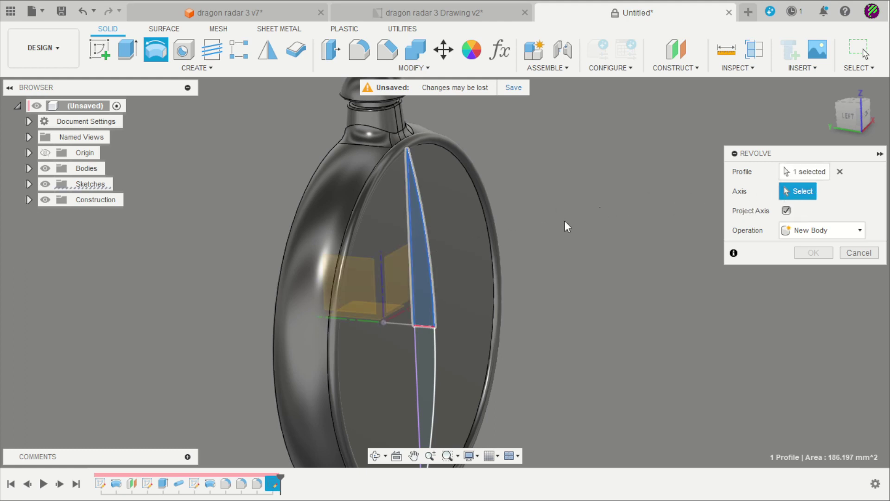
pyautogui.click(370, 323)
pyautogui.keyDown('shift'); pyautogui.moveTo(610, 198); pyautogui.dragTo(622, 143, button='middle'); pyautogui.keyUp('shift')
pyautogui.click(821, 315)
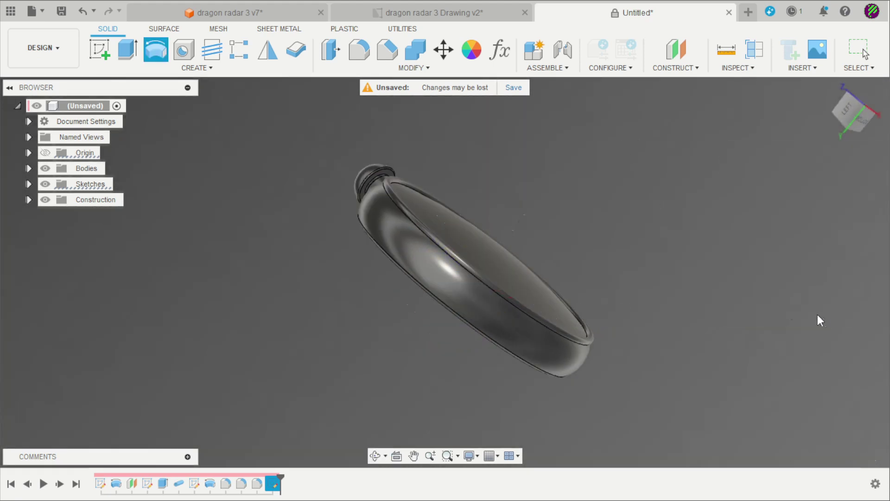
pyautogui.keyDown('shift'); pyautogui.moveTo(621, 276); pyautogui.dragTo(465, 351, button='middle'); pyautogui.keyUp('shift')
# Drag Paint - Enamel Glossy (White) from Paint > Glossy onto the pendant body.
pyautogui.click(471, 49)
pyautogui.scroll(-5, 668, 297)
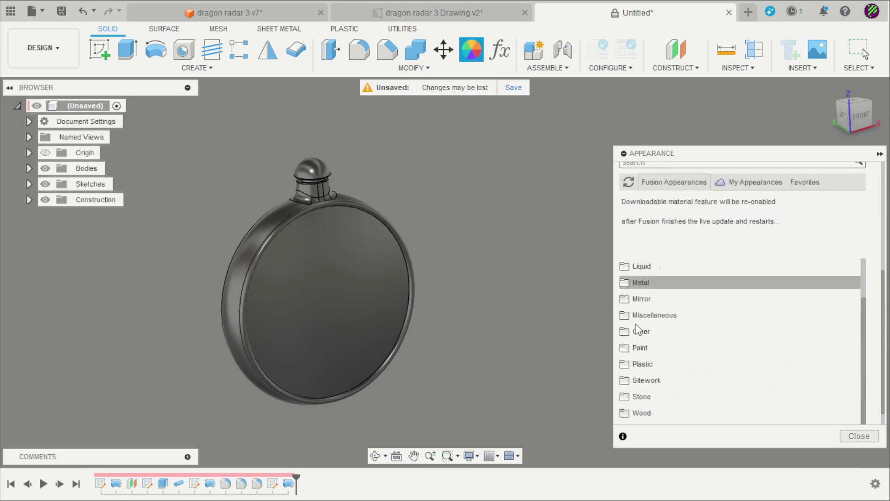
pyautogui.click(626, 334)
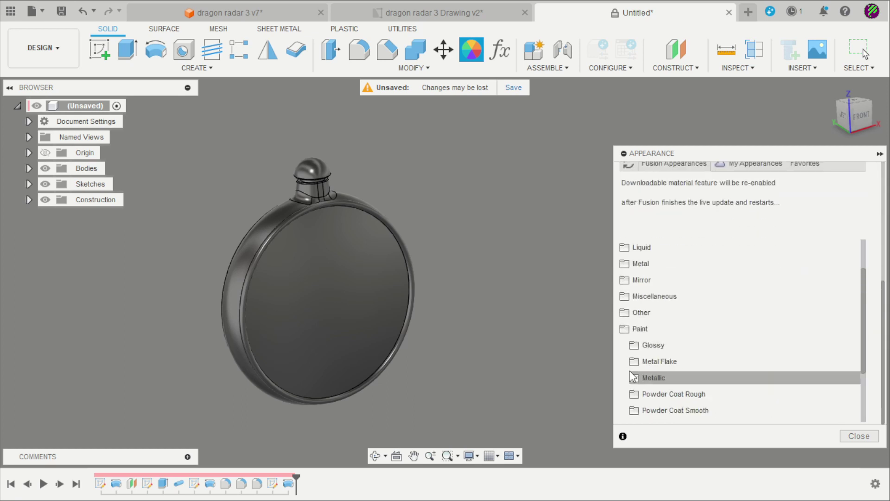
pyautogui.click(639, 345)
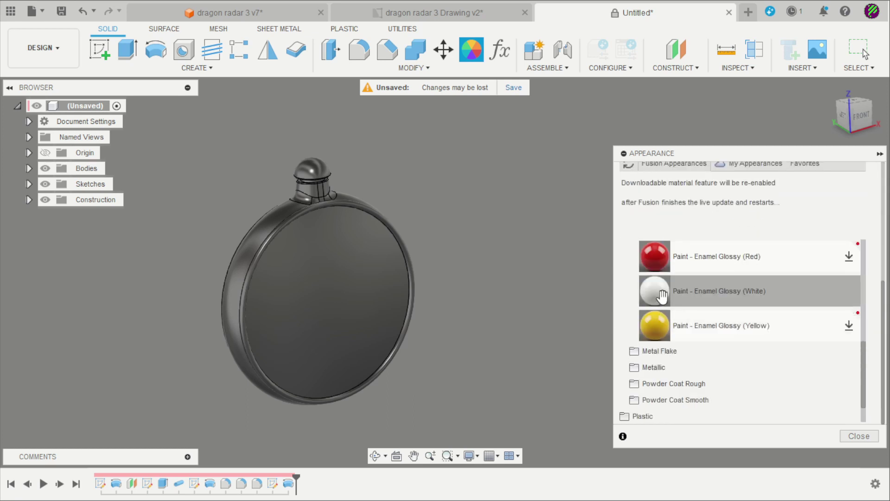
pyautogui.moveTo(662, 296); pyautogui.dragTo(374, 297)
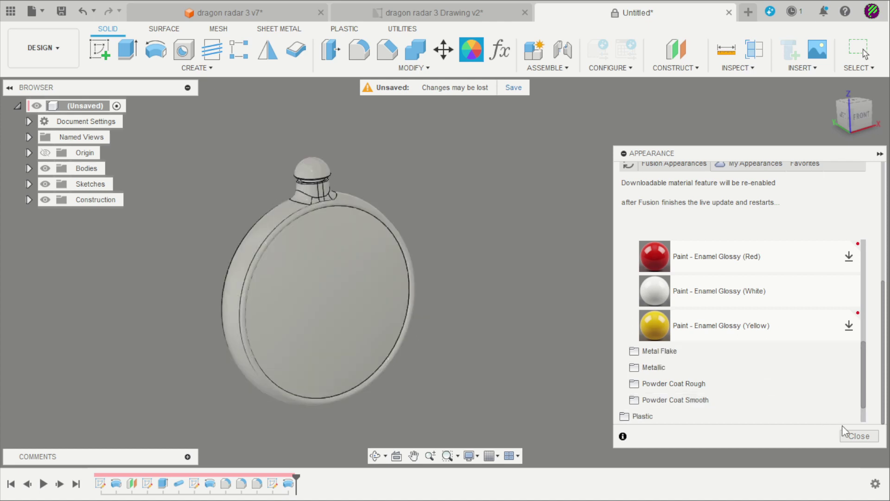
pyautogui.click(856, 436)
pyautogui.scroll(2, 466, 247)
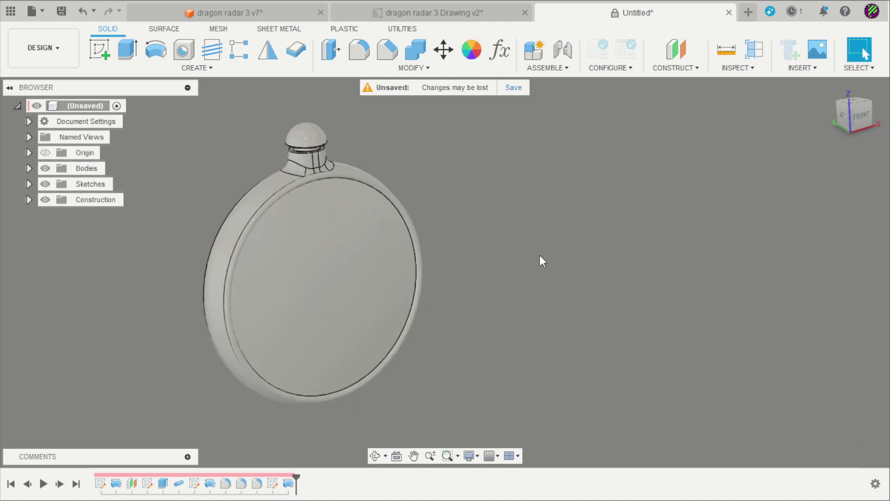
# Insert a decal and load dragon radar.png from the computer as its image.
pyautogui.click(796, 71)
pyautogui.click(765, 95)
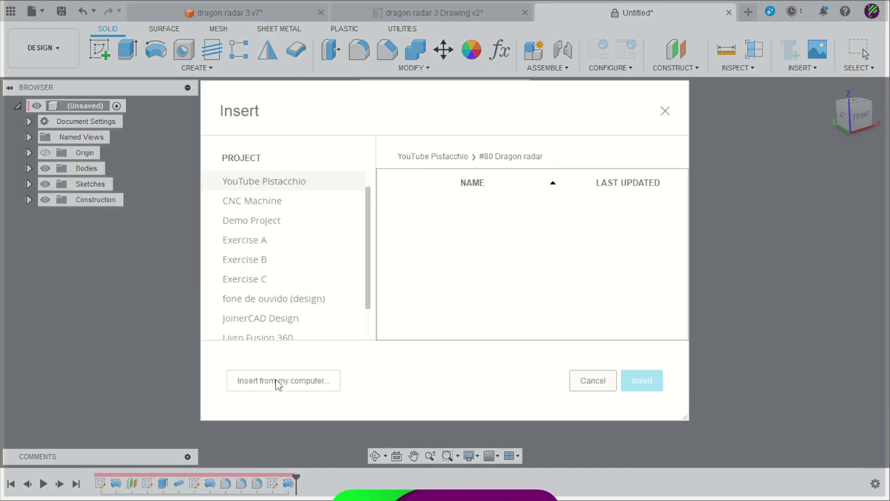
pyautogui.click(278, 382)
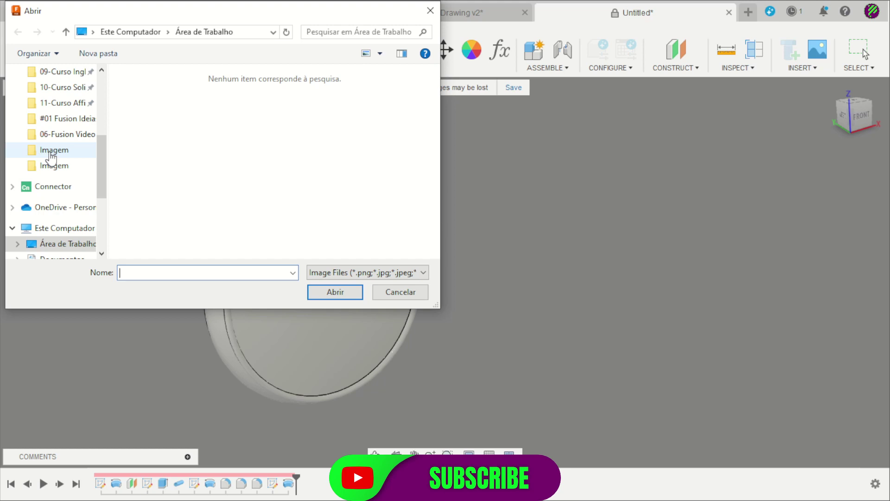
pyautogui.scroll(3, 51, 155)
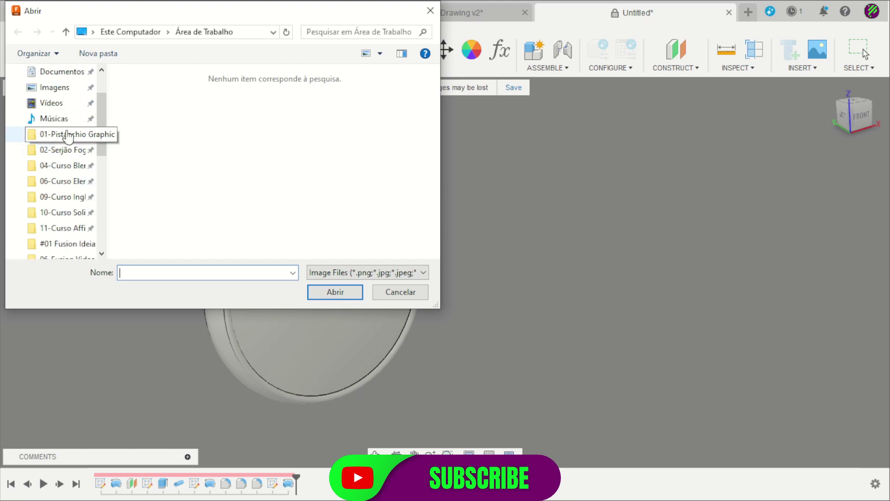
pyautogui.click(67, 135)
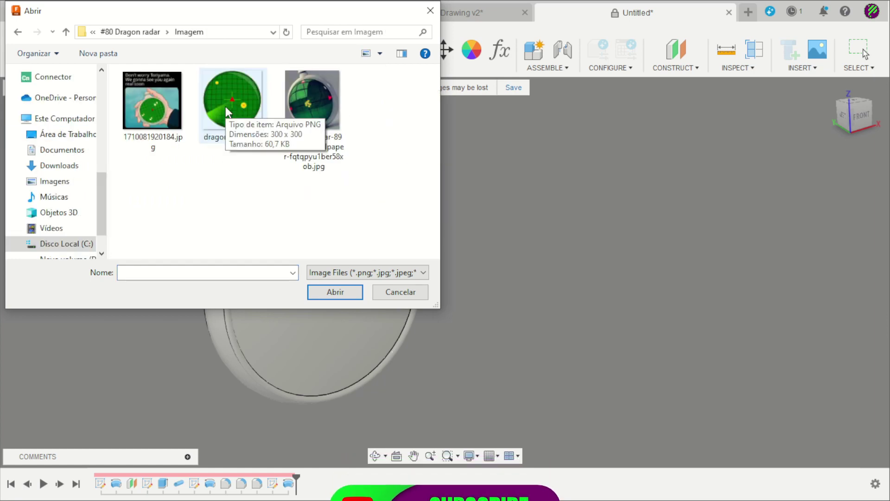
pyautogui.click(225, 107)
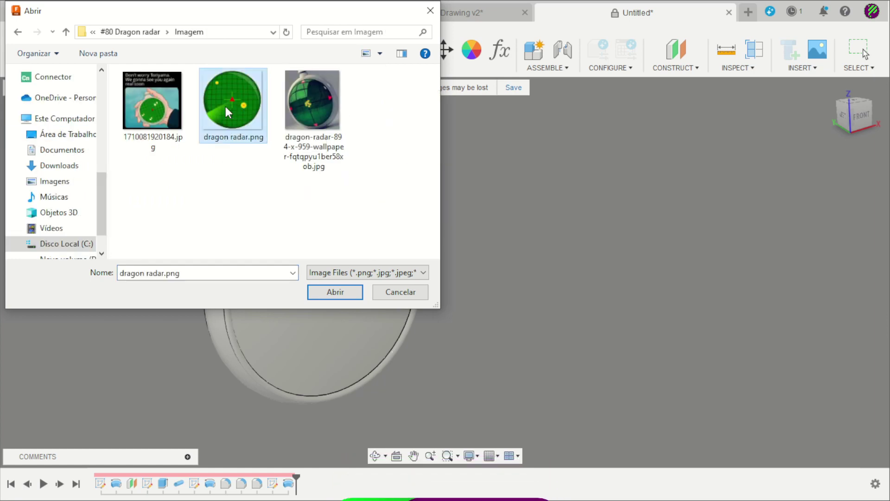
pyautogui.click(350, 293)
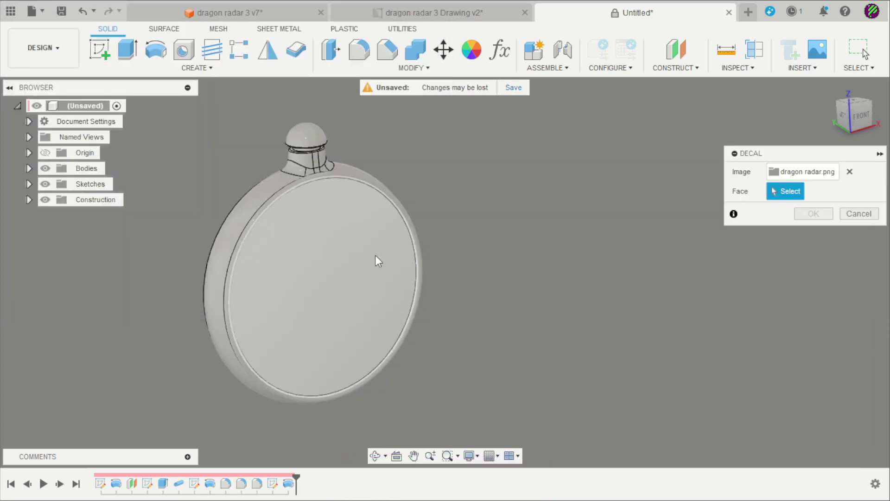
# Place the radar decal centred on the display face, Chain Faces off, at scale 1.000.
pyautogui.click(375, 256)
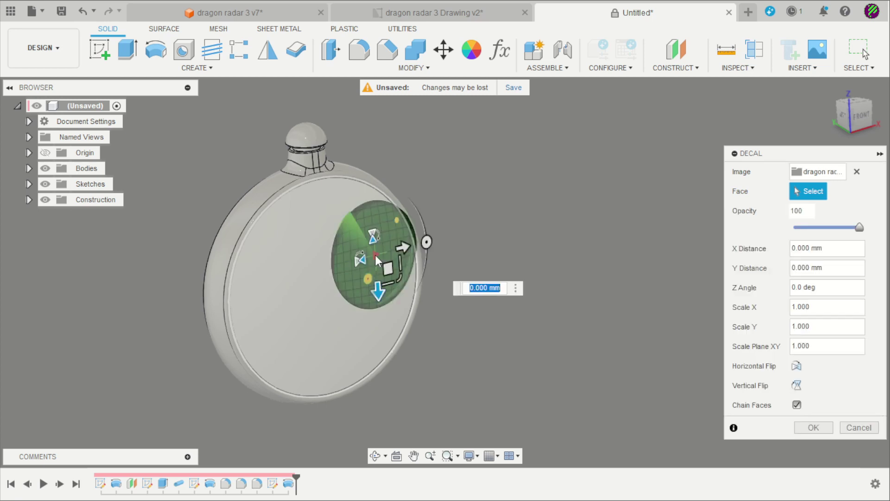
pyautogui.click(860, 115)
pyautogui.moveTo(408, 260); pyautogui.dragTo(403, 327)
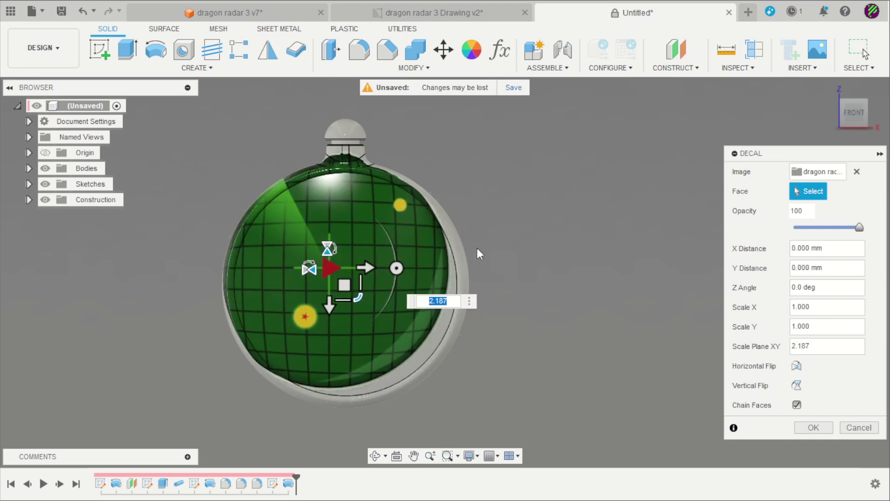
pyautogui.click(797, 406)
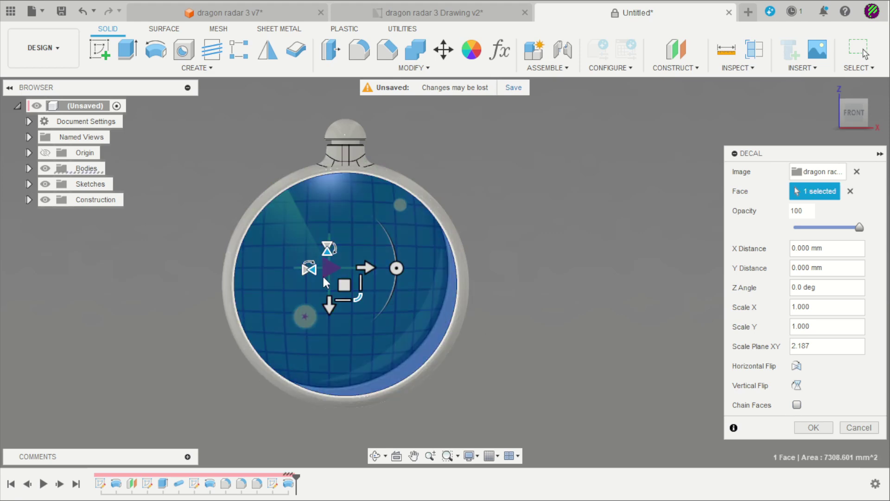
pyautogui.moveTo(337, 286); pyautogui.dragTo(357, 300)
pyautogui.write('1.000')
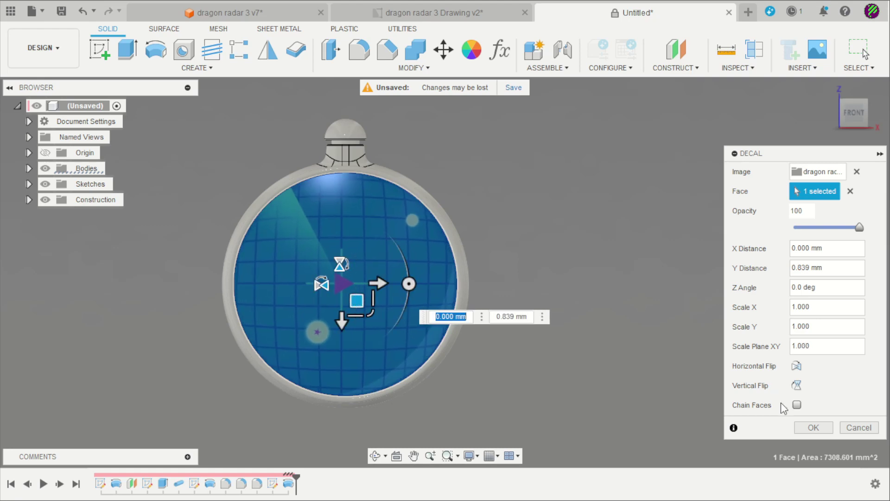
pyautogui.click(812, 428)
pyautogui.keyDown('shift'); pyautogui.moveTo(561, 235); pyautogui.dragTo(331, 231, button='middle'); pyautogui.keyUp('shift')
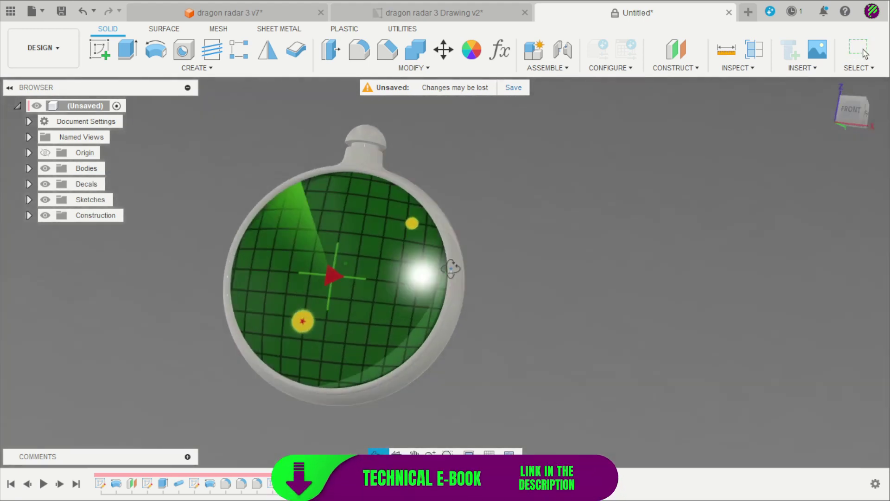
pyautogui.moveTo(457, 270); pyautogui.dragTo(509, 308)
pyautogui.press('Escape')
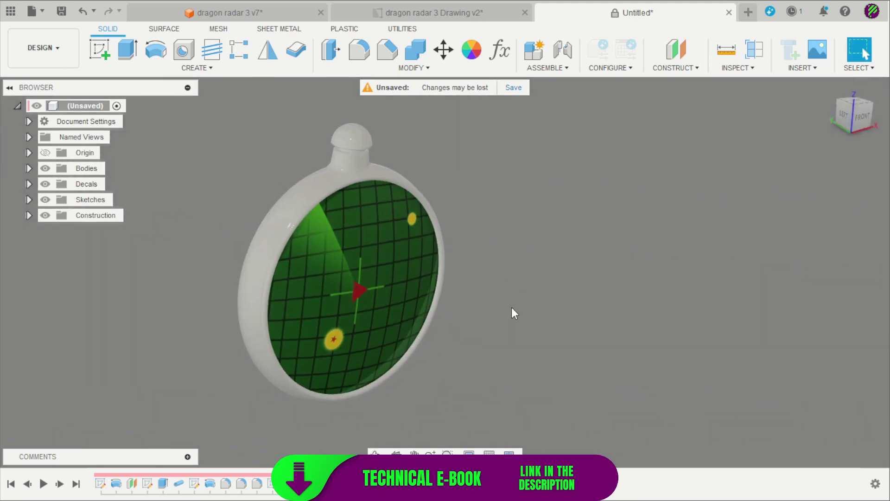